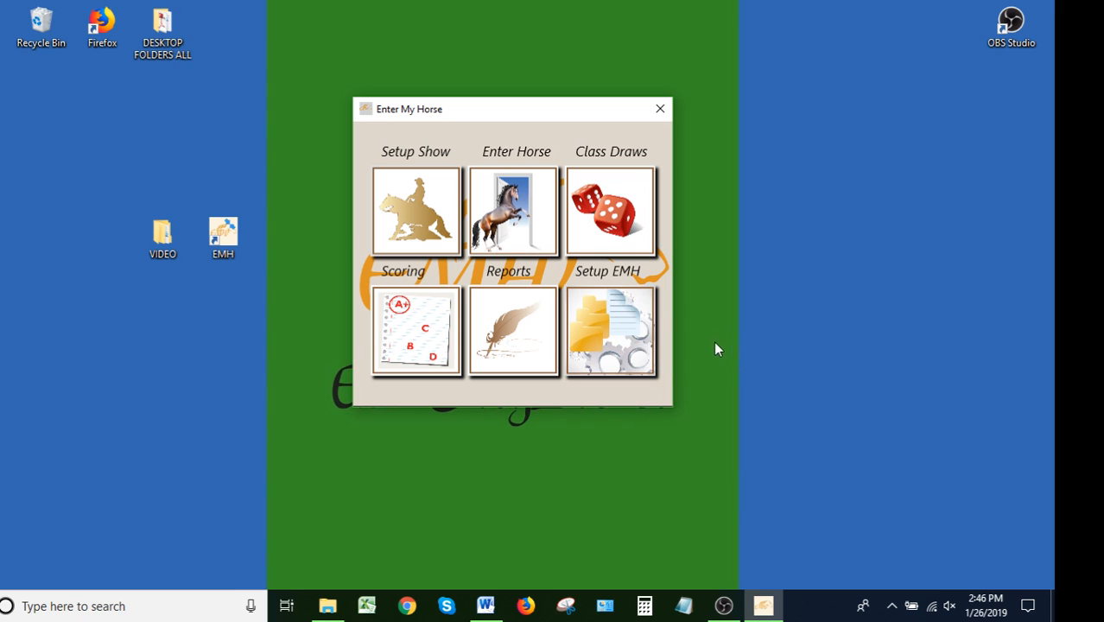
Generate the Show Bill scoring report, open its PDF, and close it along with its report window
left_click(509, 330)
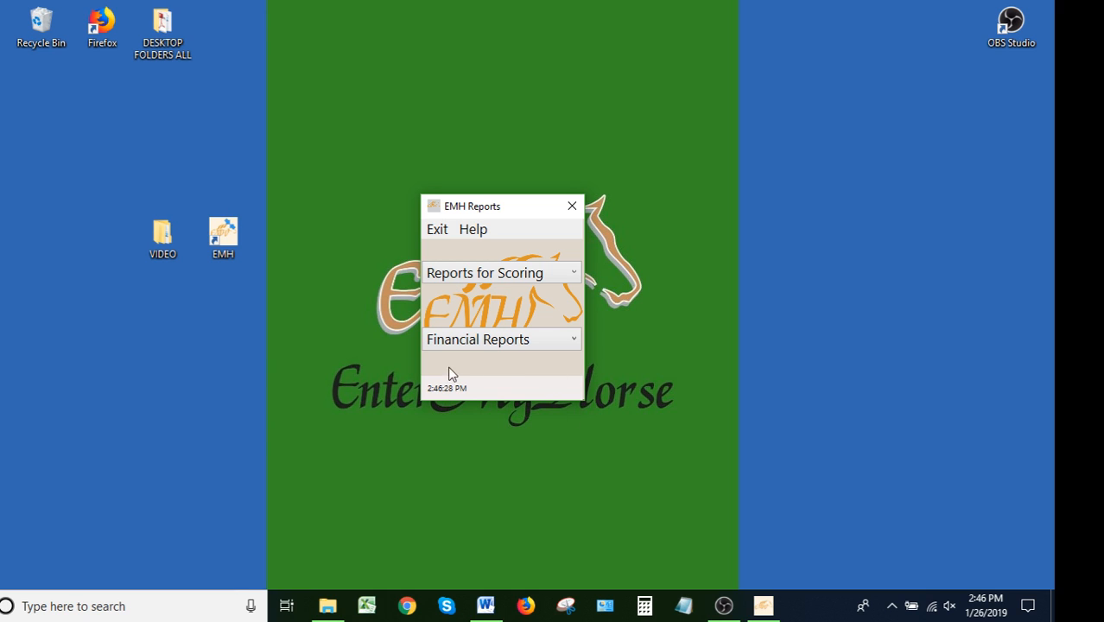
left_click(572, 273)
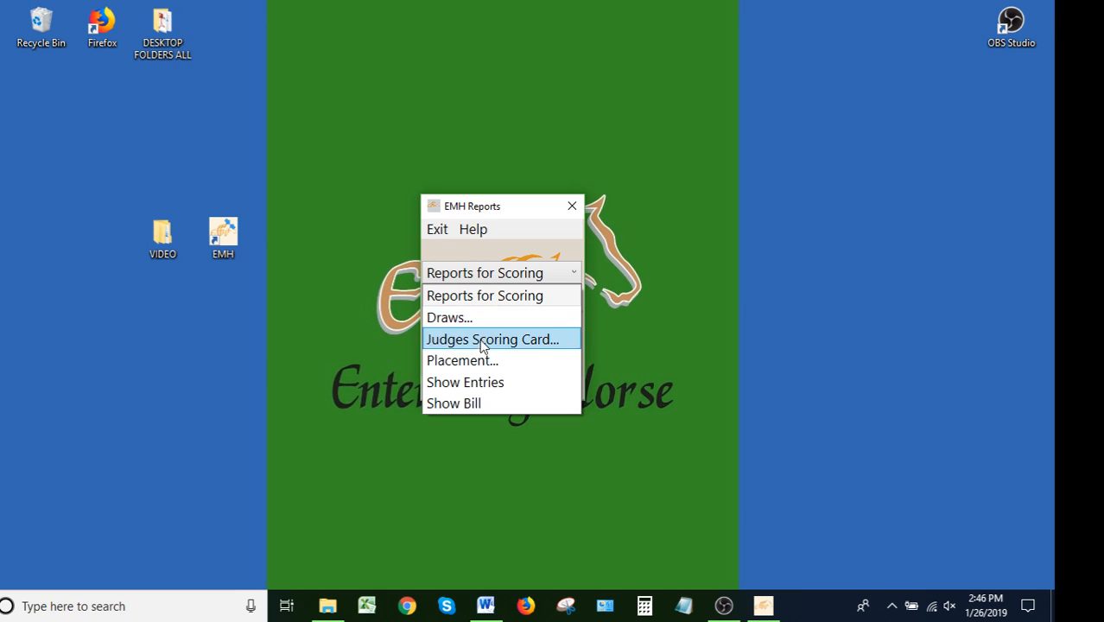
left_click(476, 405)
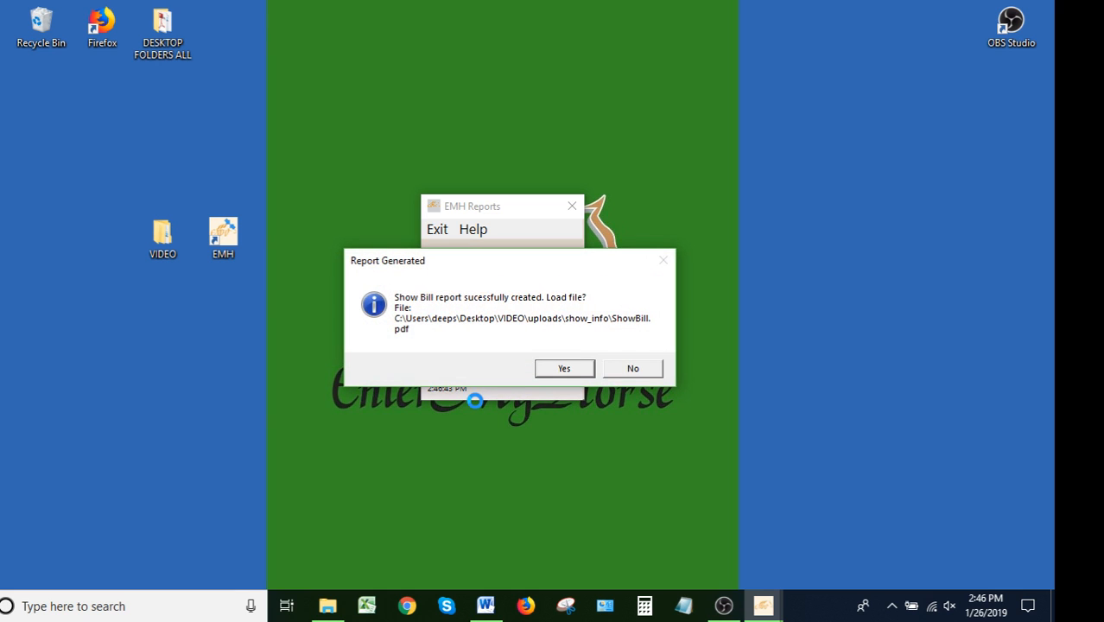
left_click(573, 369)
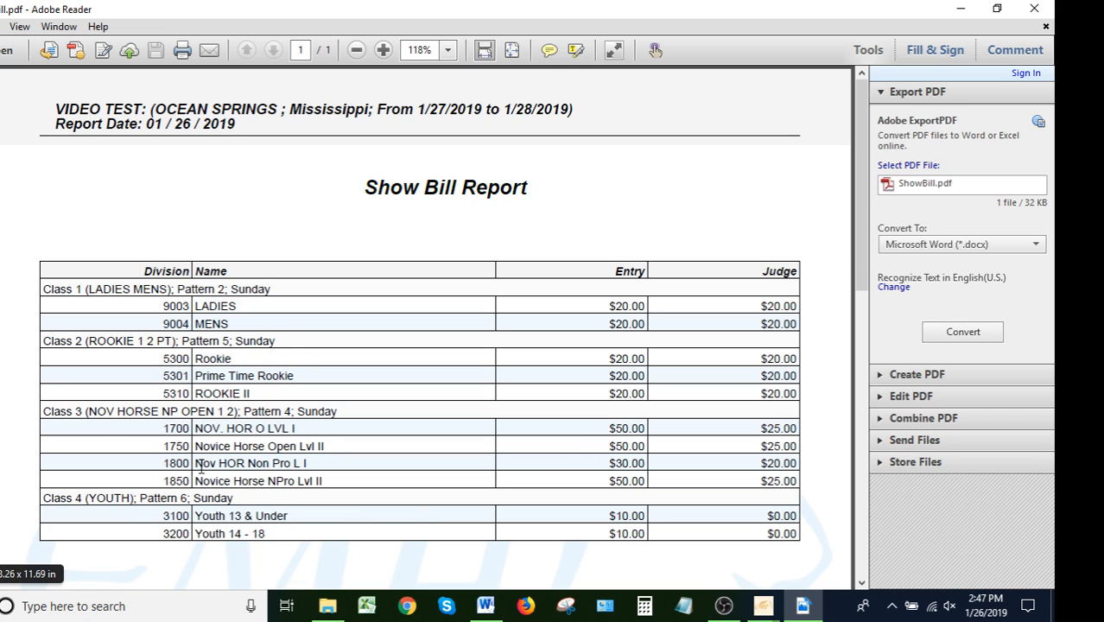
left_click(1035, 12)
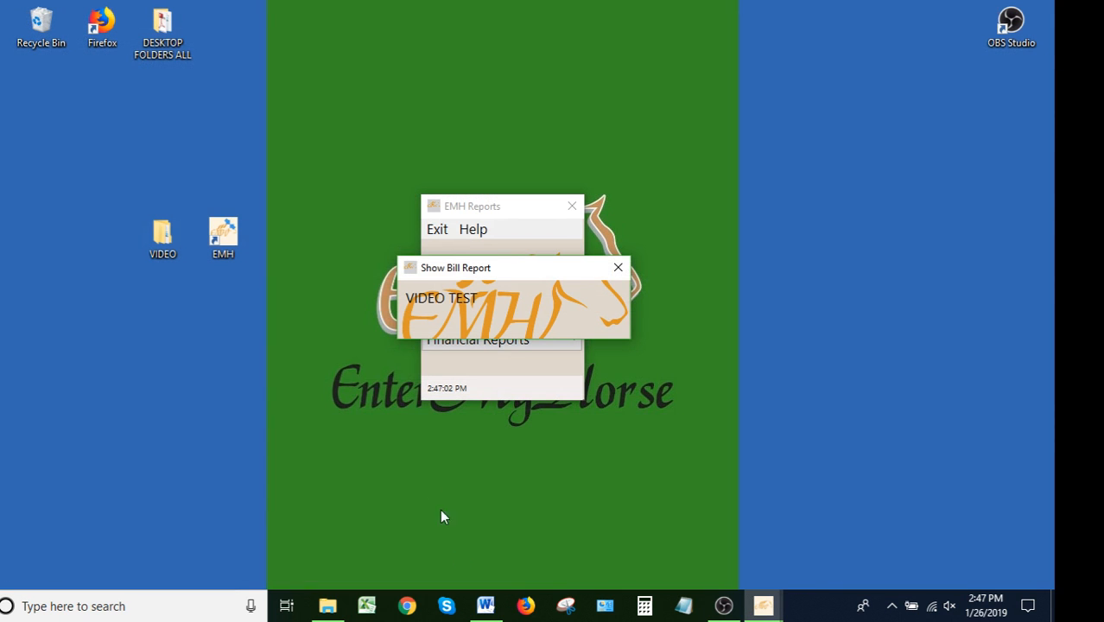
left_click(618, 267)
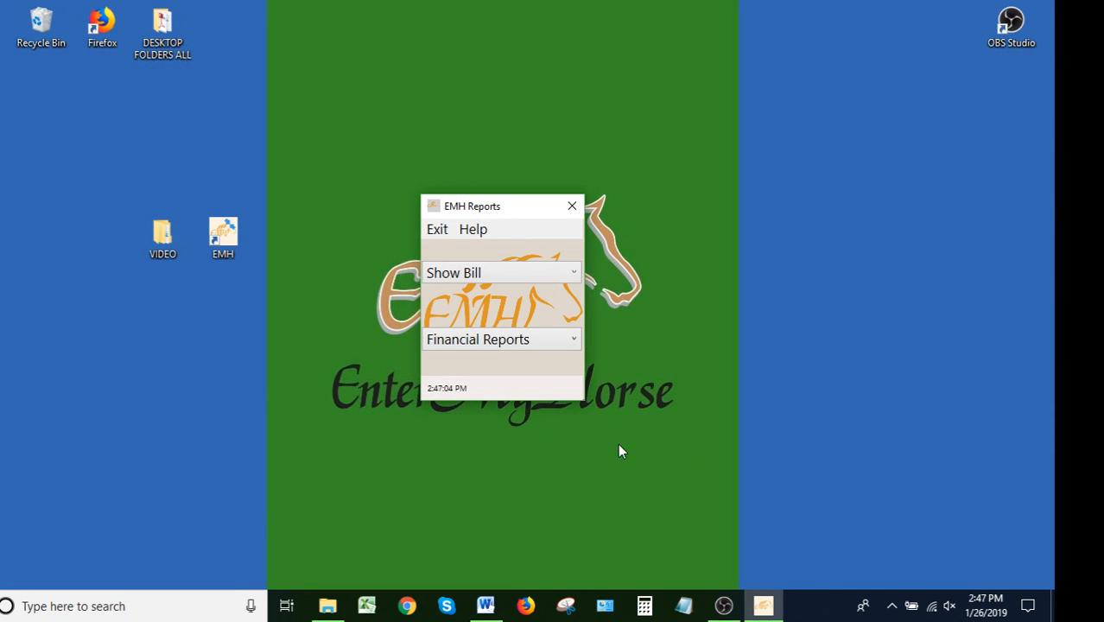
Review the financial report options and exit the reports window
left_click(575, 339)
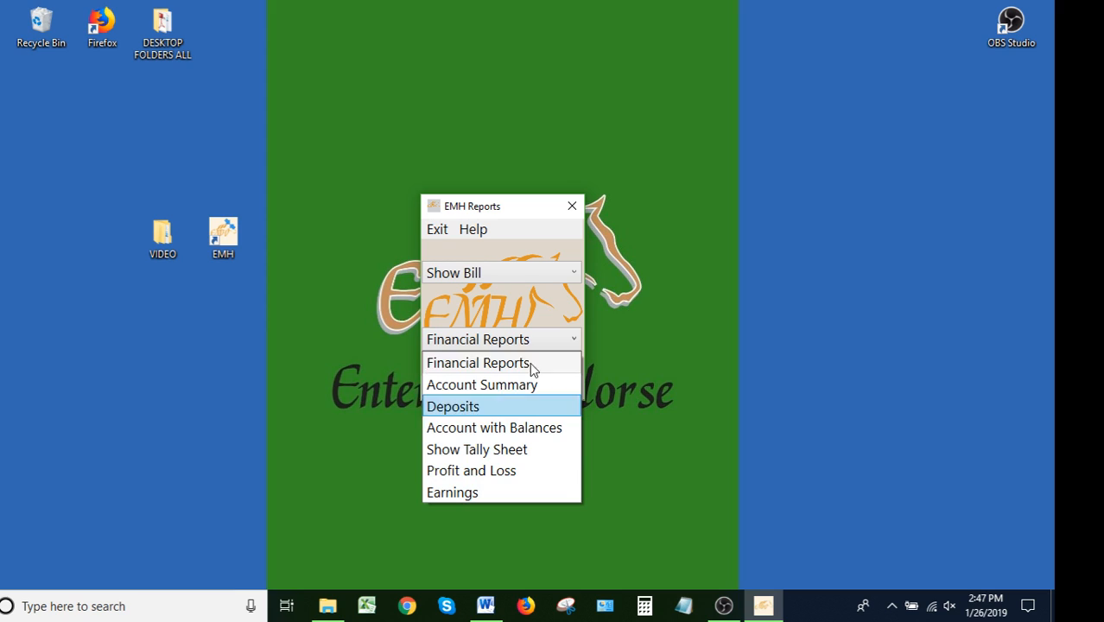
left_click(441, 230)
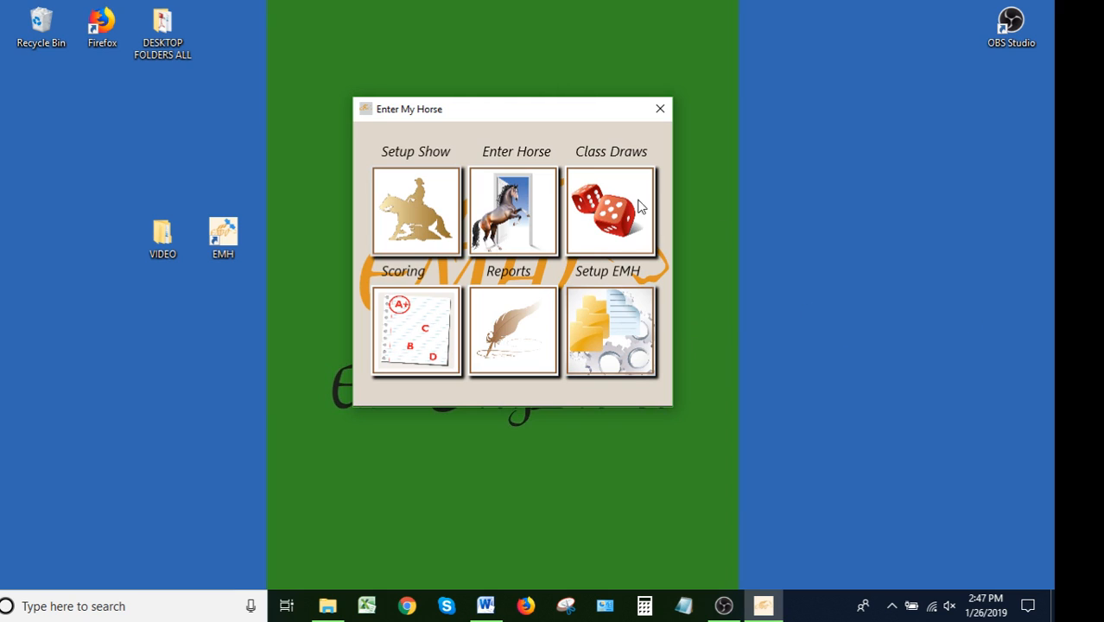
Open horse entry and search for the horse Little Miss Einstein
left_click(512, 227)
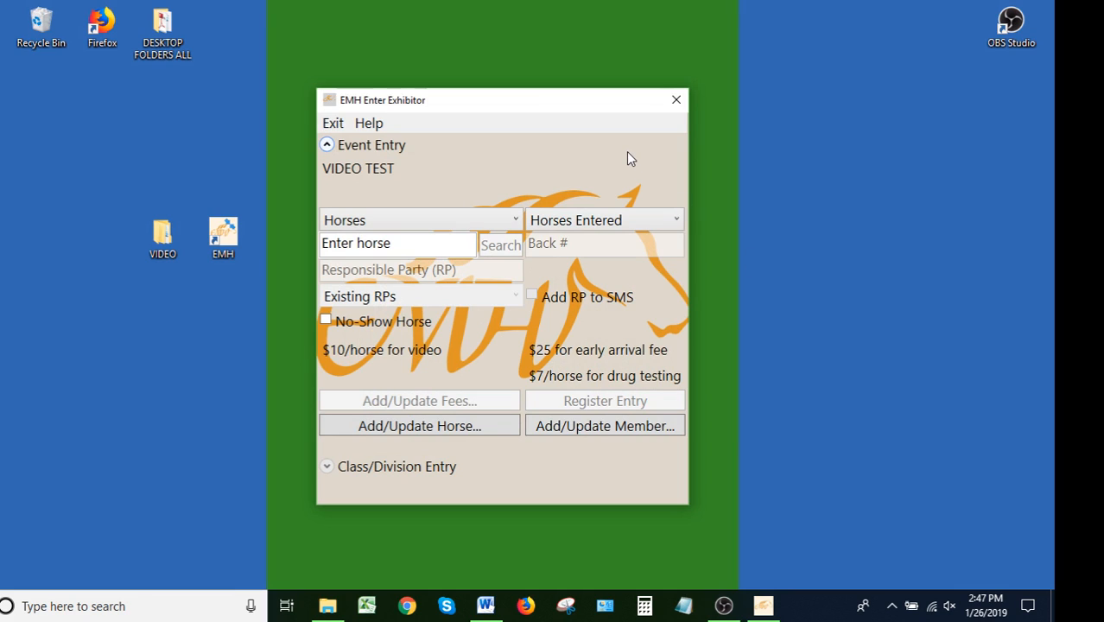
left_click(331, 242)
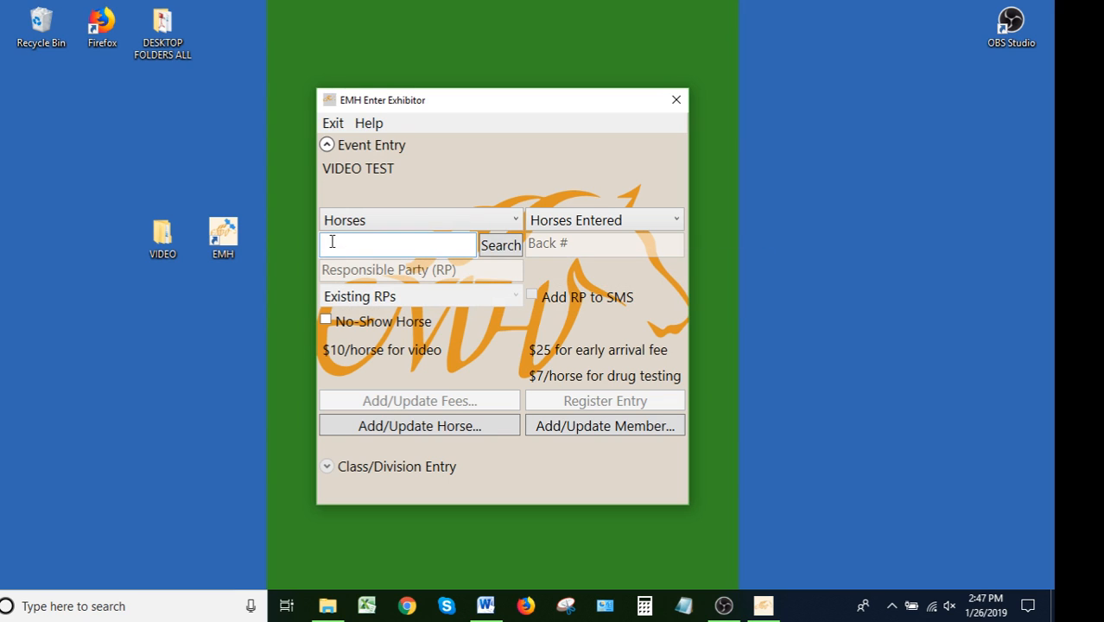
type("little miss e")
key("Return")
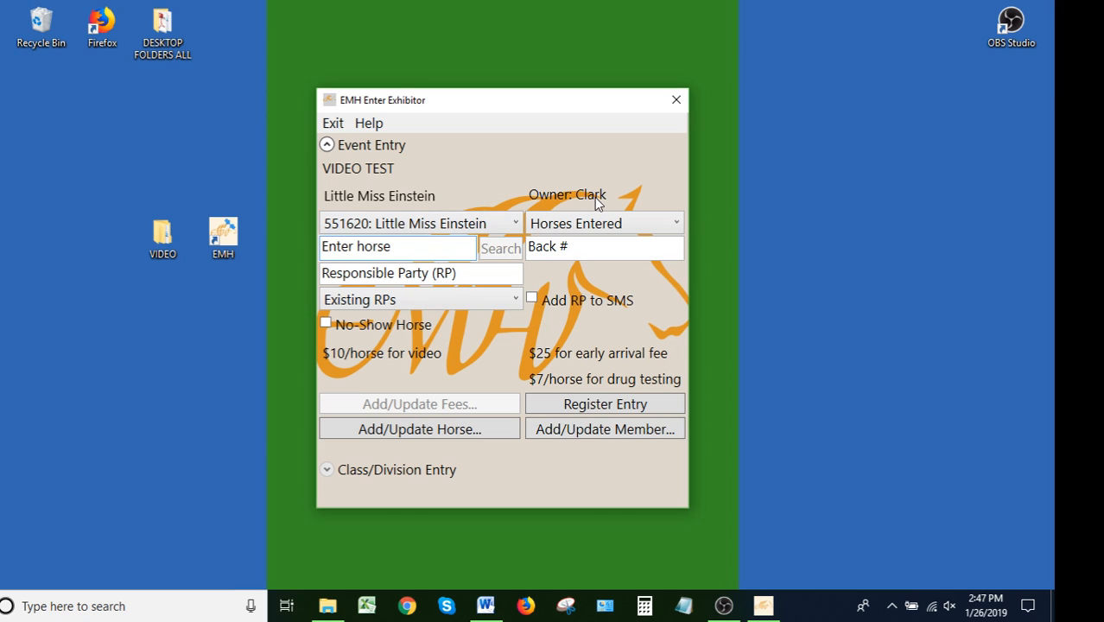
Set the horse's back number to 100 and enter the responsible party's name
left_click(572, 248)
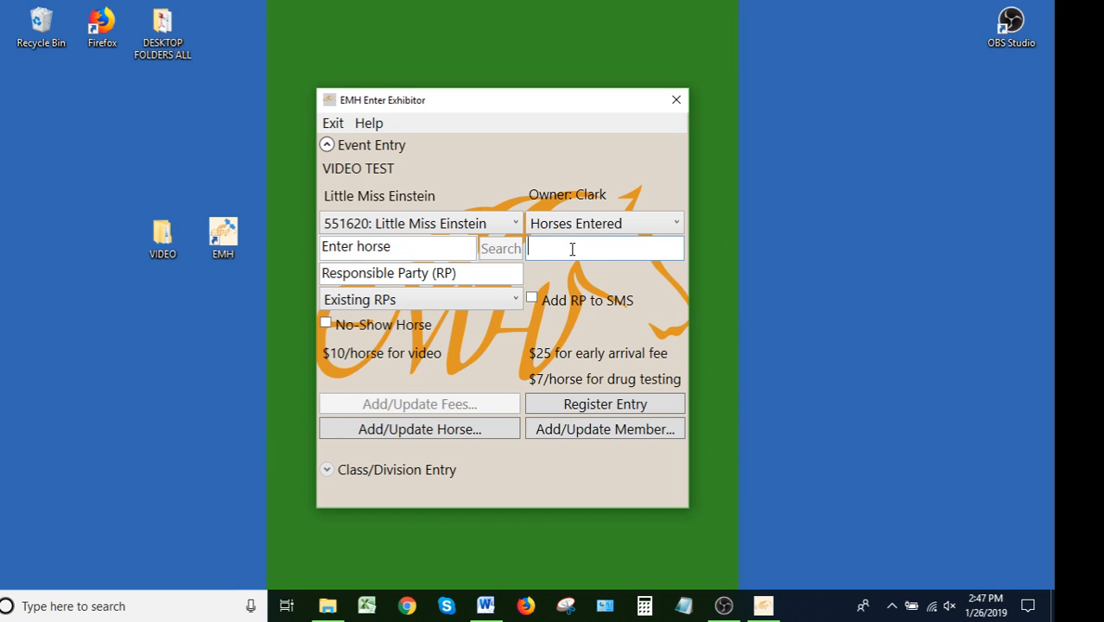
type("100")
left_click(463, 275)
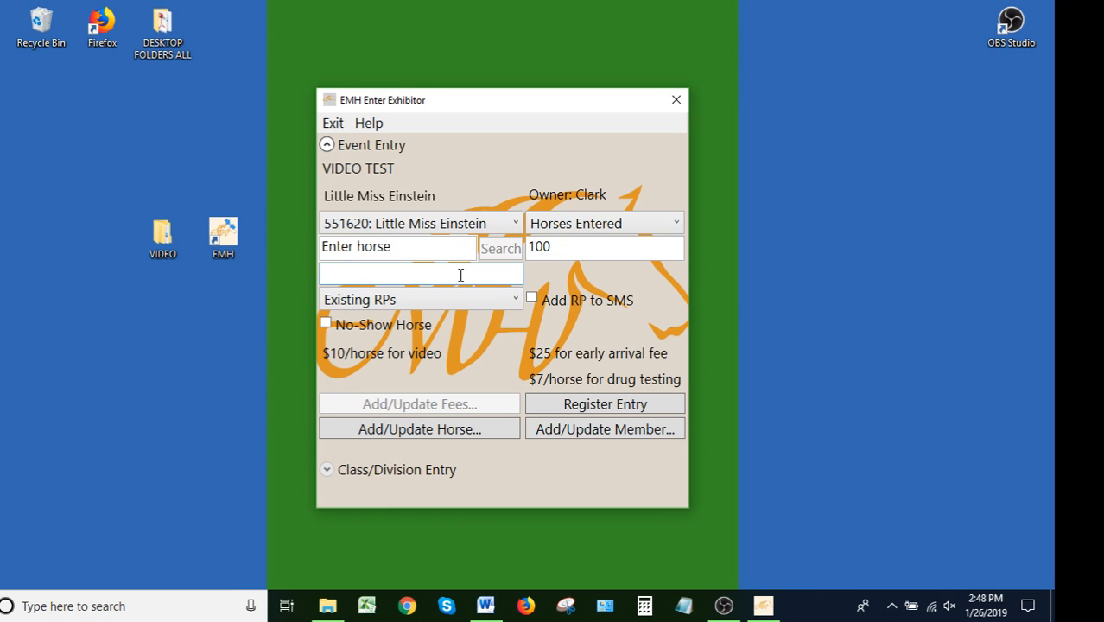
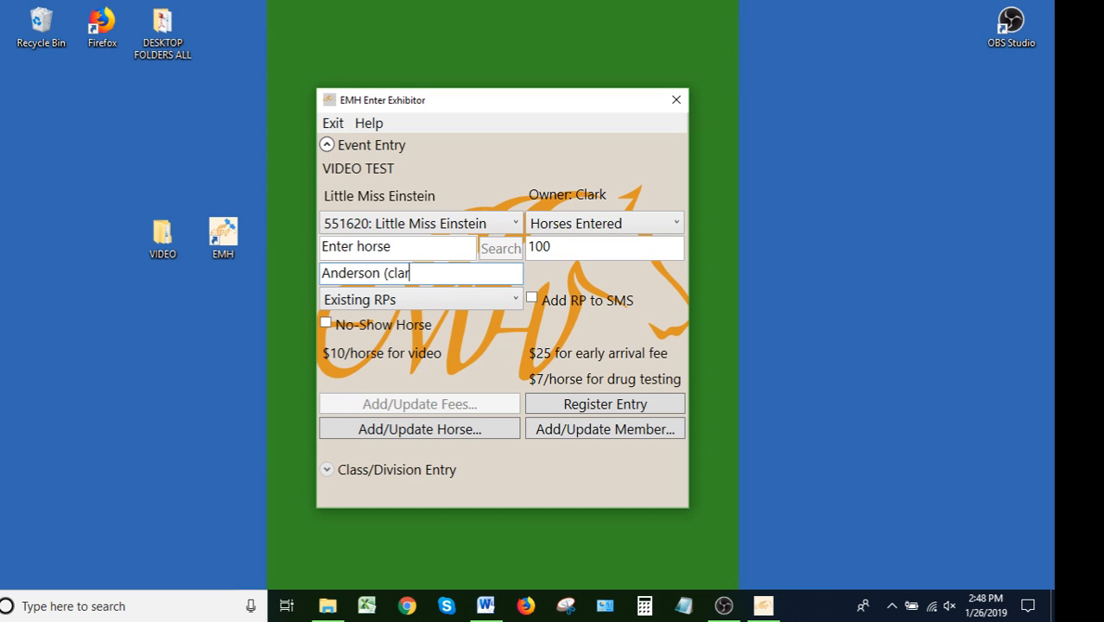
Add the responsible party to SMS with their phone number and register the horse entry
left_click(532, 298)
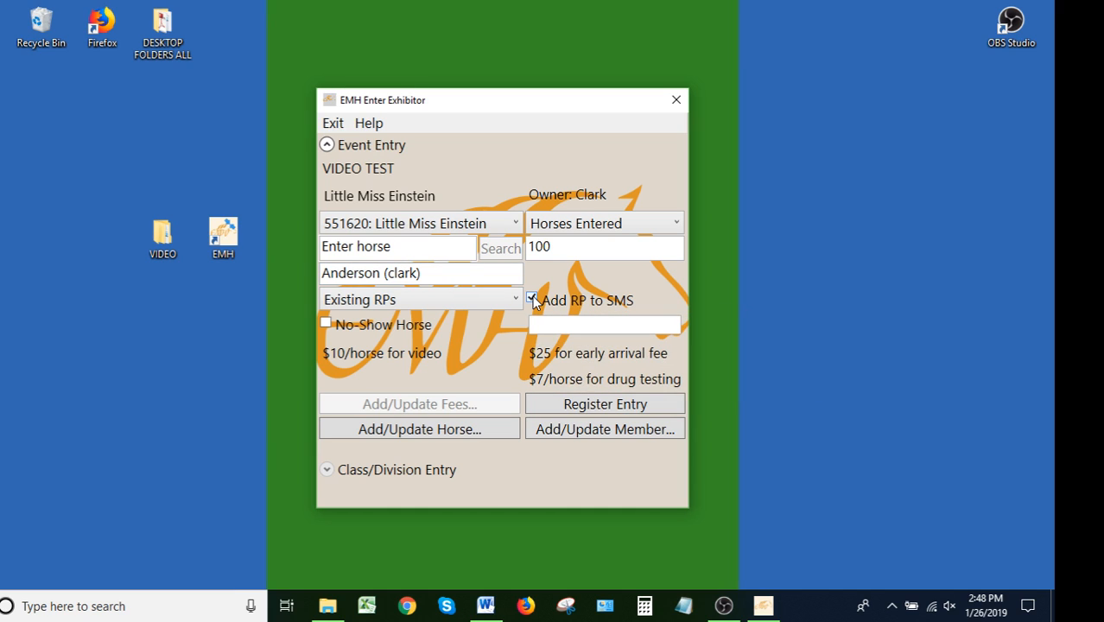
left_click(574, 325)
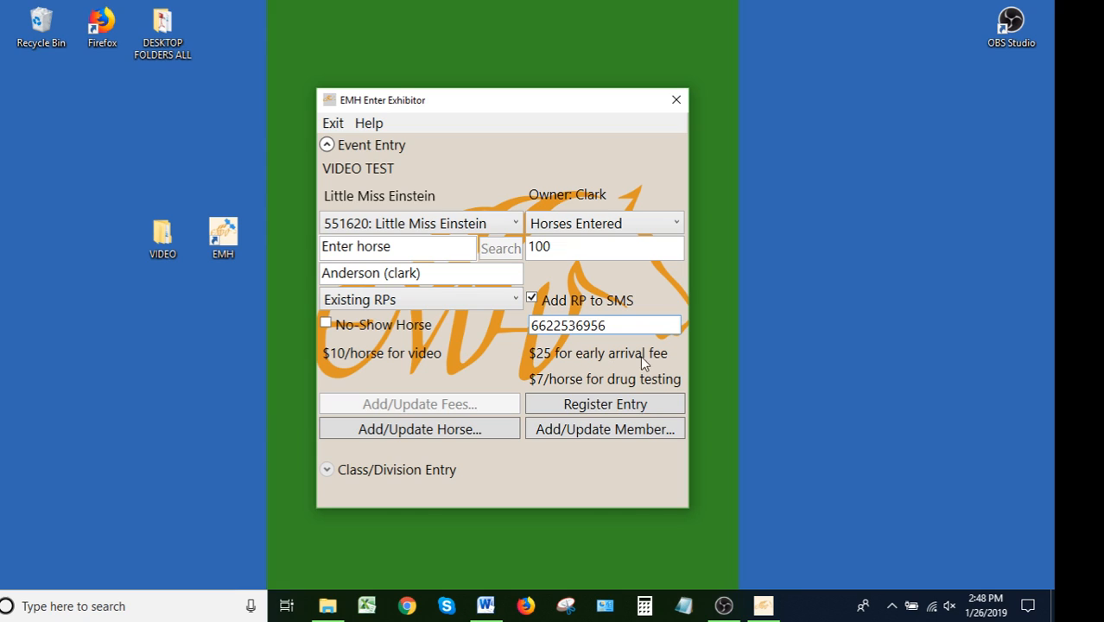
left_click(603, 412)
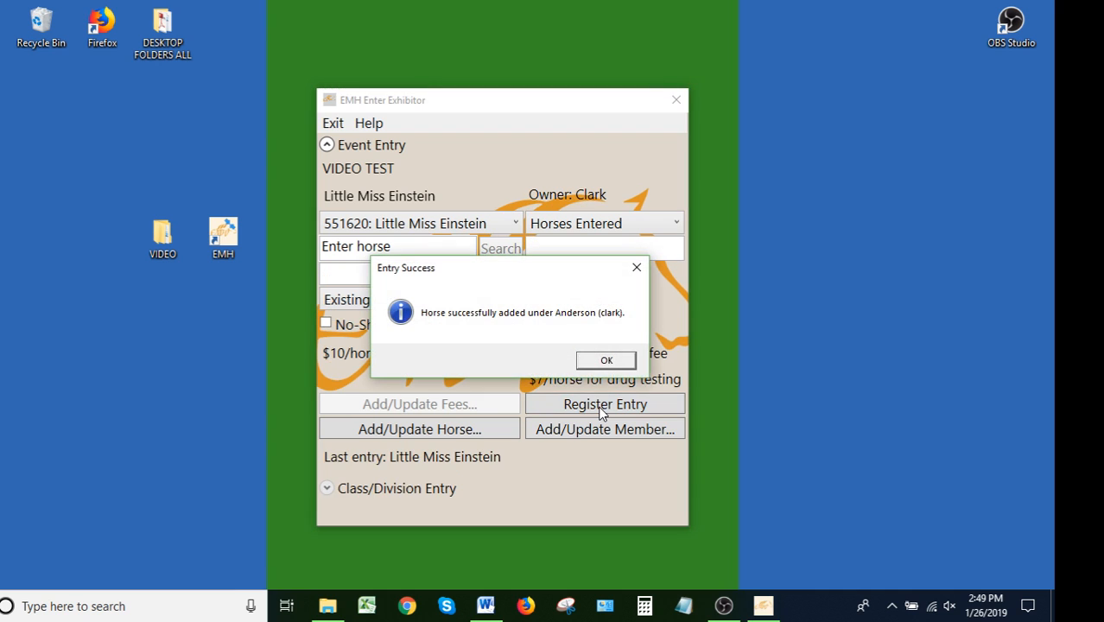
left_click(608, 361)
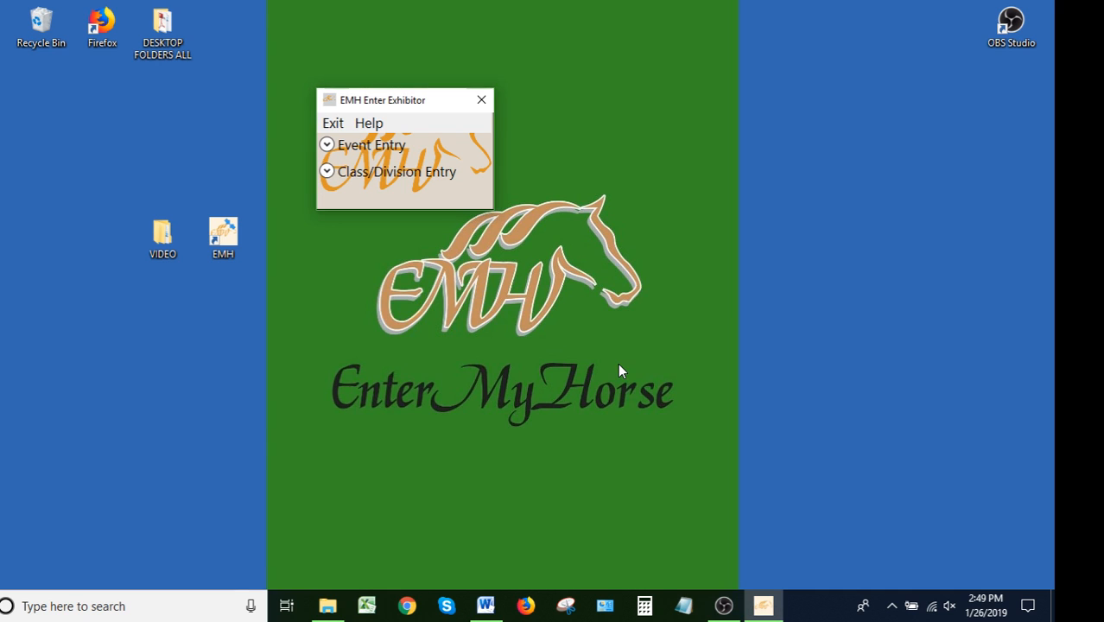
Open Class/Division Entry and select class 1 {ID: 1}
left_click(326, 171)
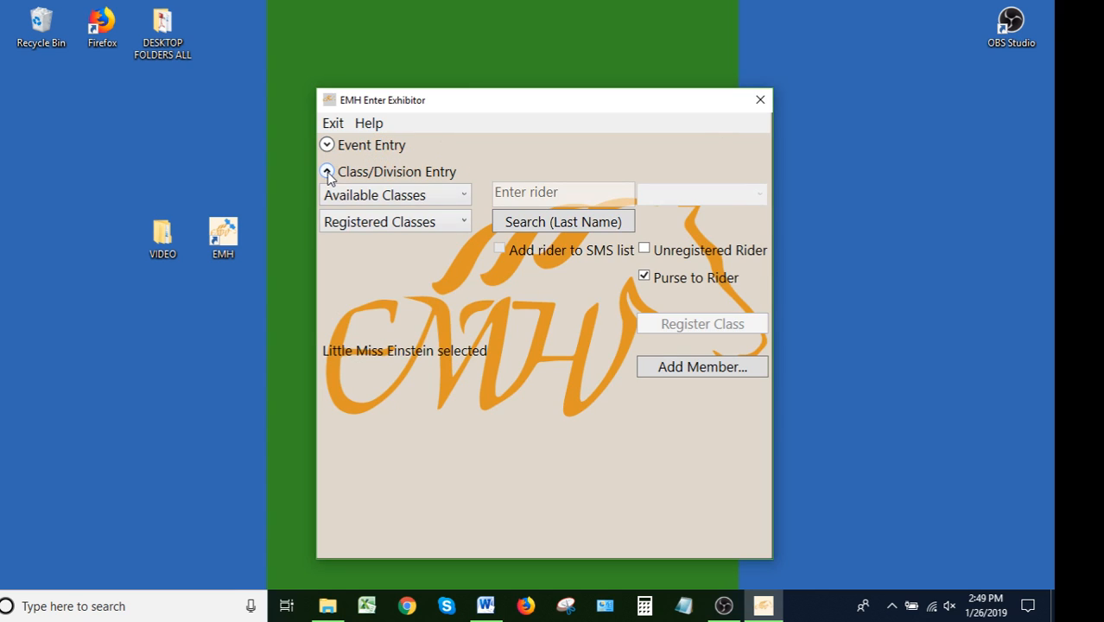
left_click(449, 198)
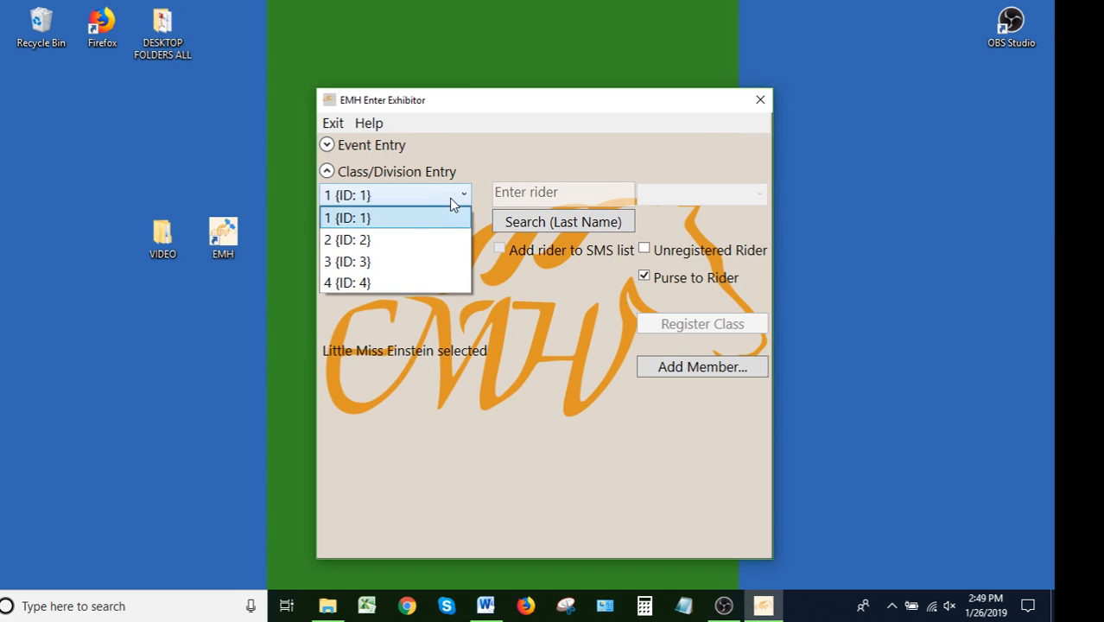
left_click(401, 221)
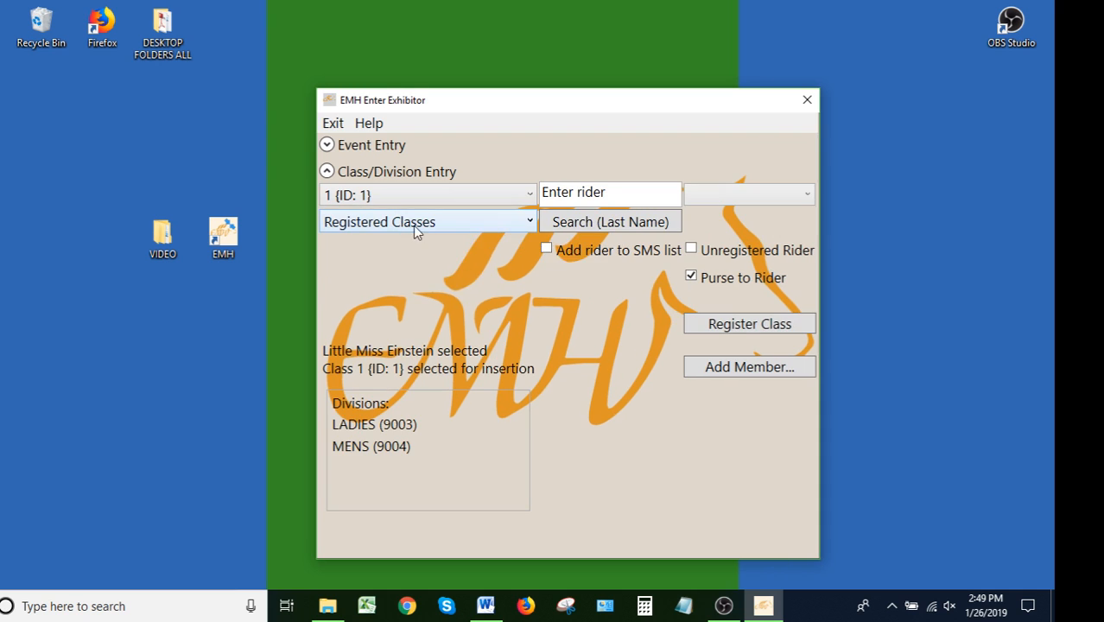
Search riders by the rider's last name and browse the matching riders list
left_click(580, 196)
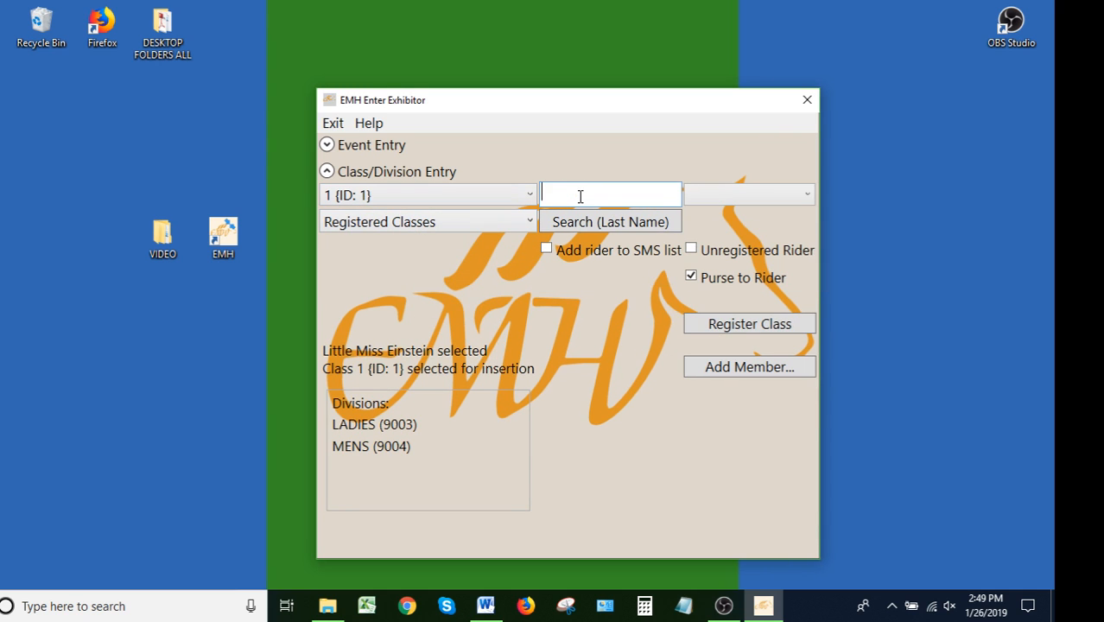
type("andes")
type("son")
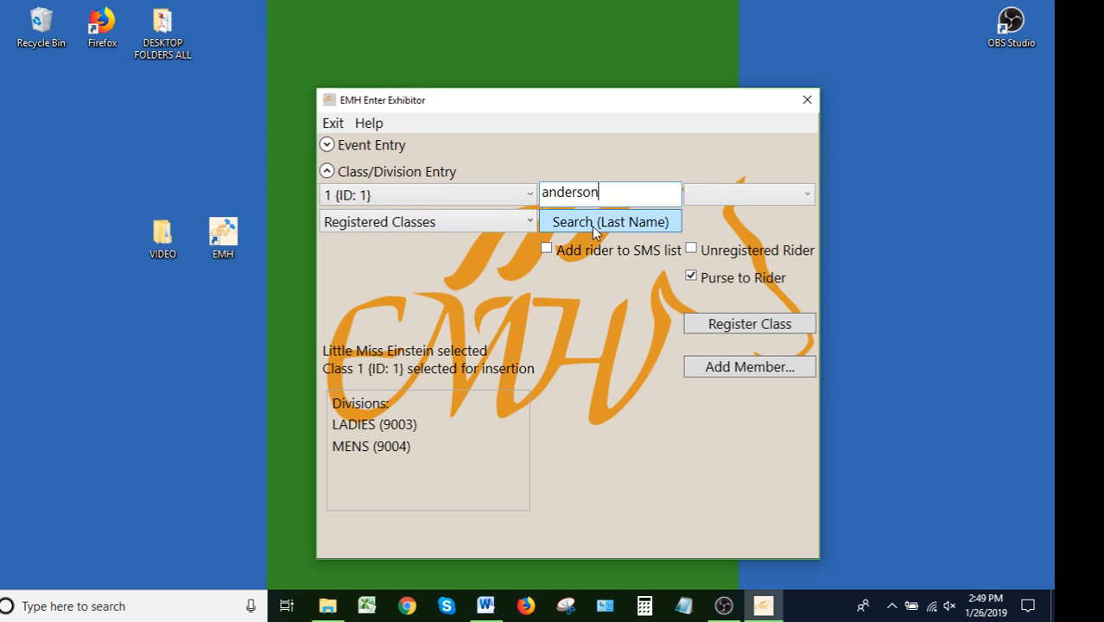
left_click(594, 224)
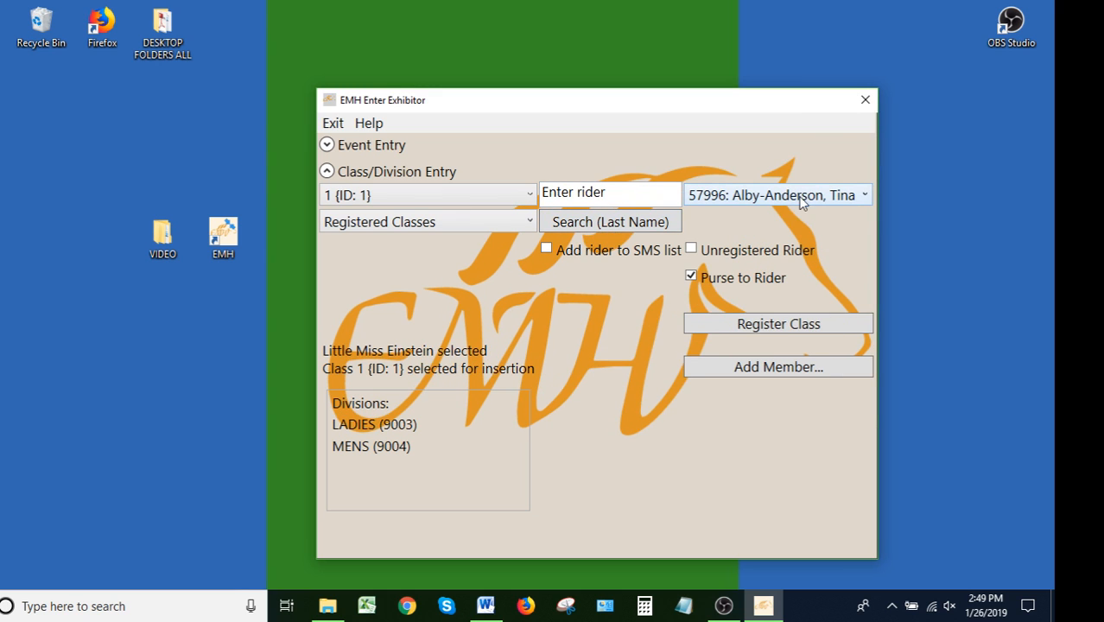
left_click(802, 197)
scroll(801, 283, "down", 12)
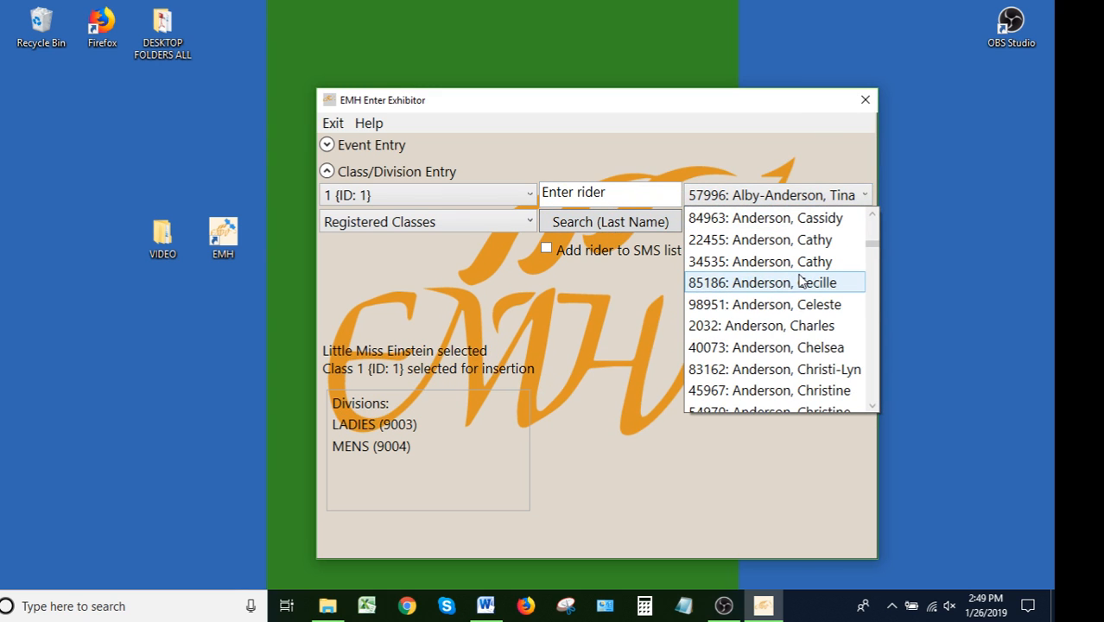
scroll(801, 283, "up", 4)
scroll(801, 281, "down", 4)
Enter the rider's license number, decline the membership update, and register the class for that rider
left_click(565, 196)
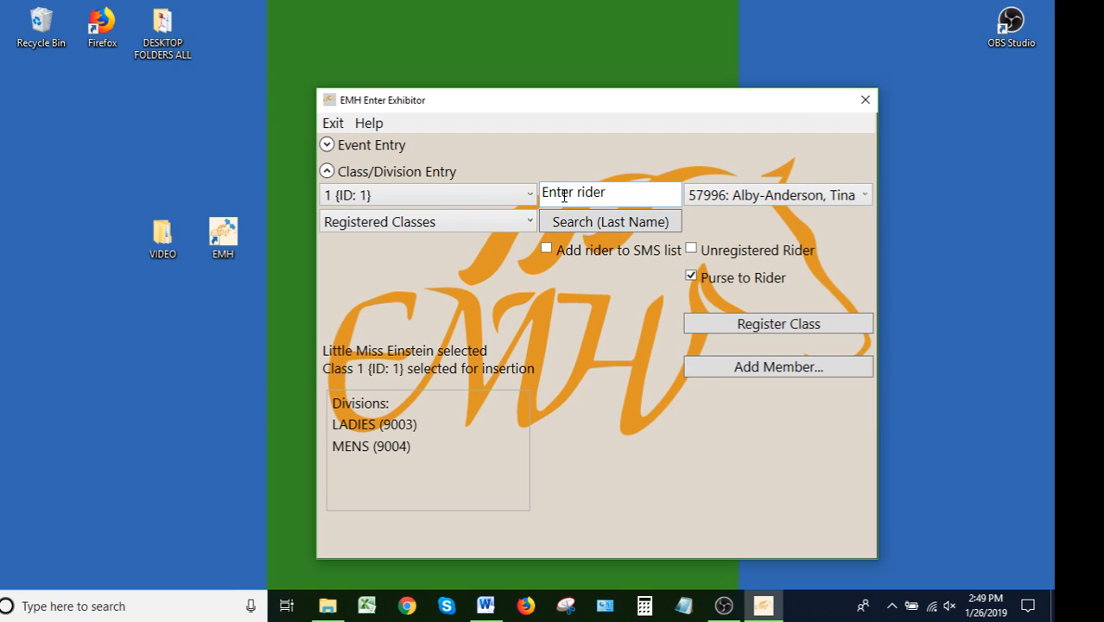
left_click(585, 368)
left_click(588, 199)
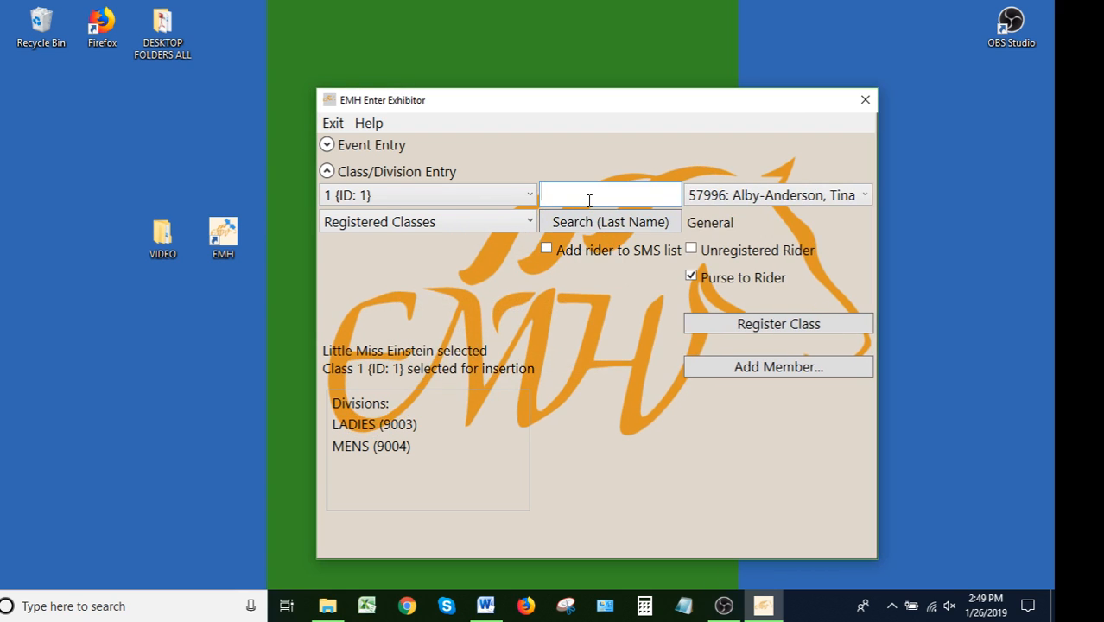
type("421")
type("32")
key("Return")
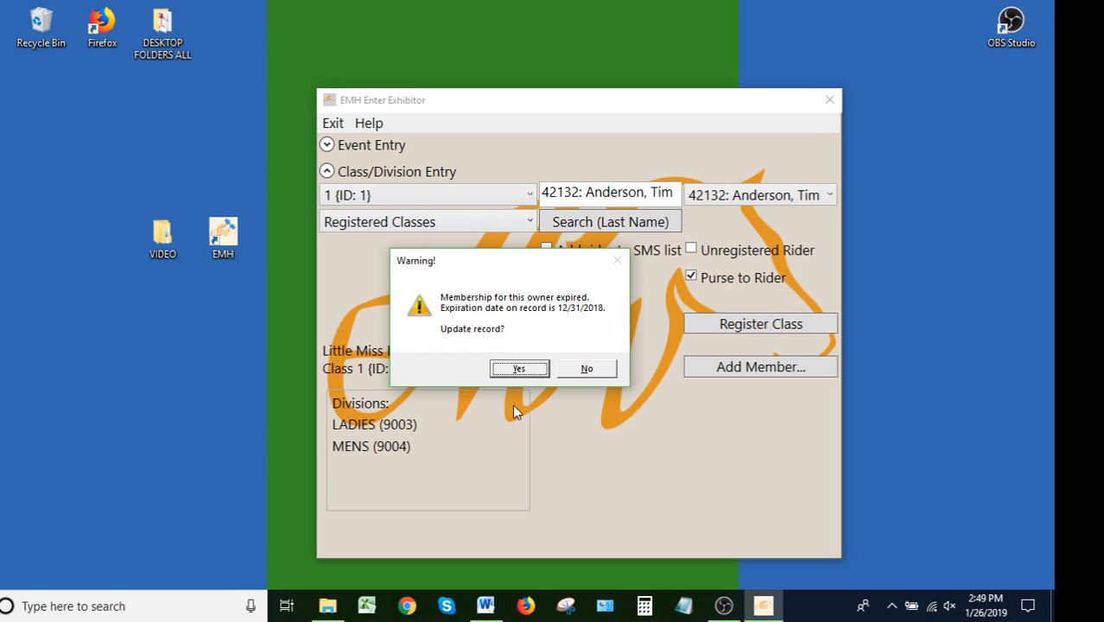
left_click(587, 374)
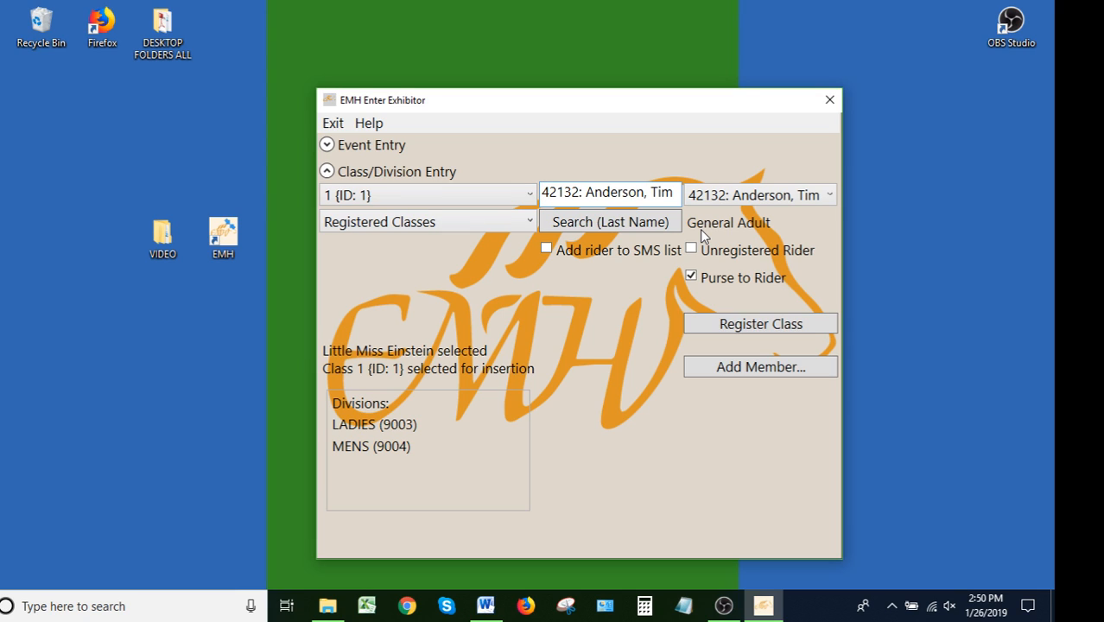
left_click(767, 327)
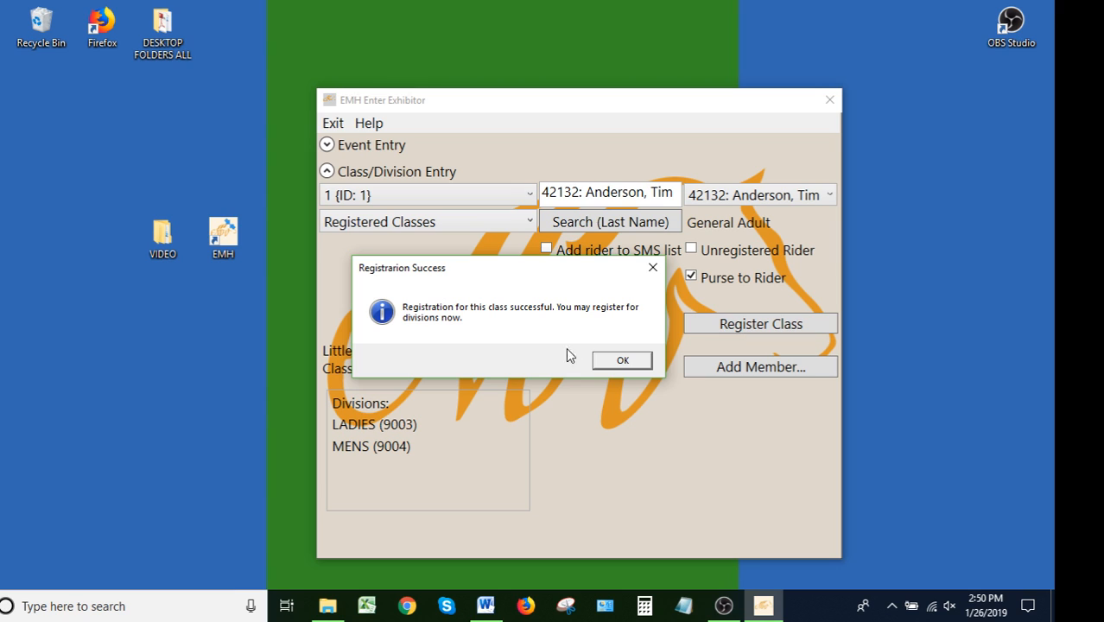
left_click(622, 362)
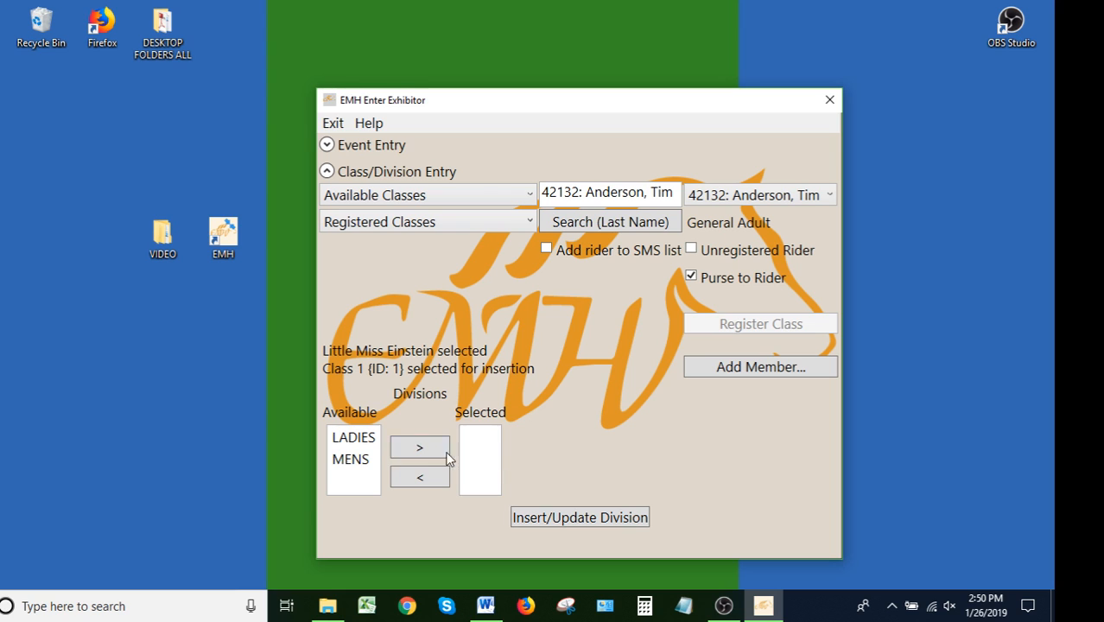
Move the MENS division to the selected divisions and insert the division registration
left_click(350, 459)
left_click(420, 448)
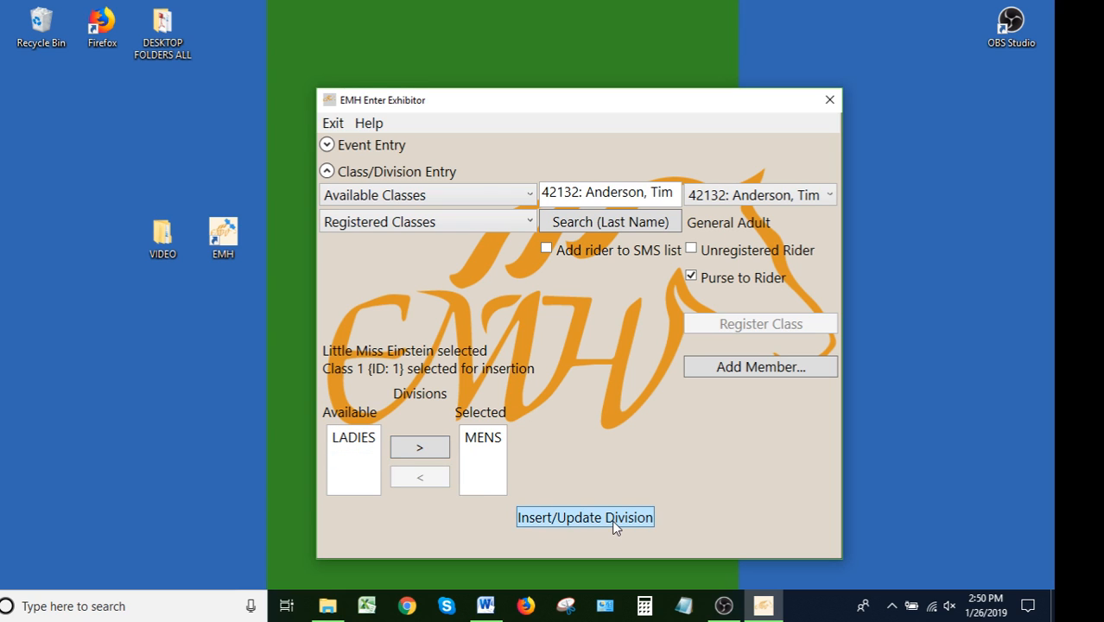
left_click(611, 519)
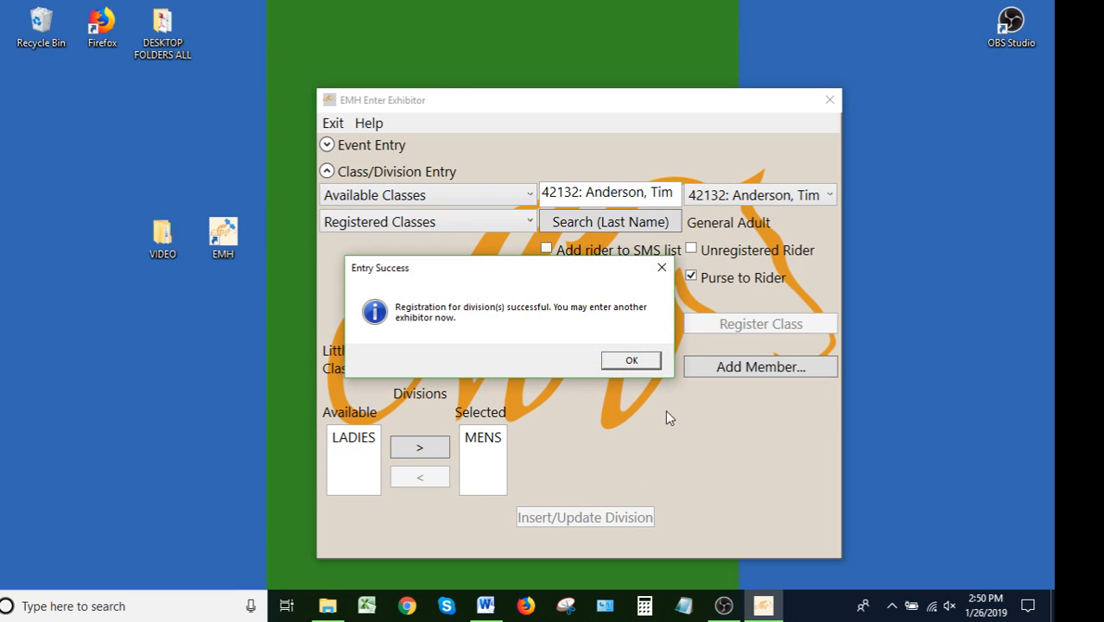
left_click(631, 361)
Select class 3 {ID: 3}, enter a second rider's license number, and register the class for that rider
left_click(413, 199)
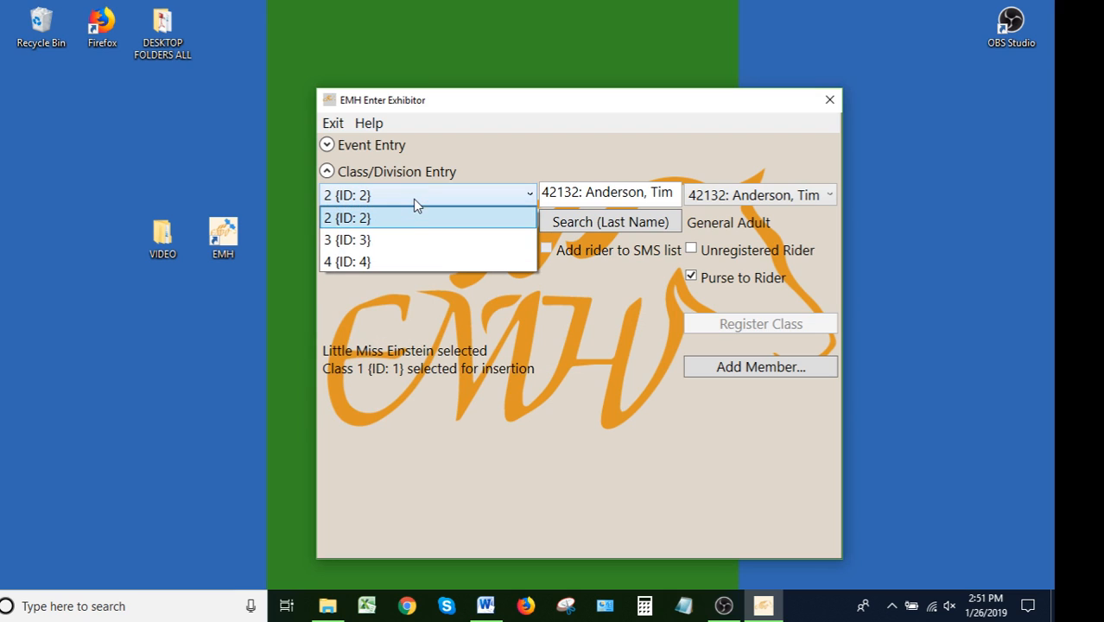
left_click(388, 240)
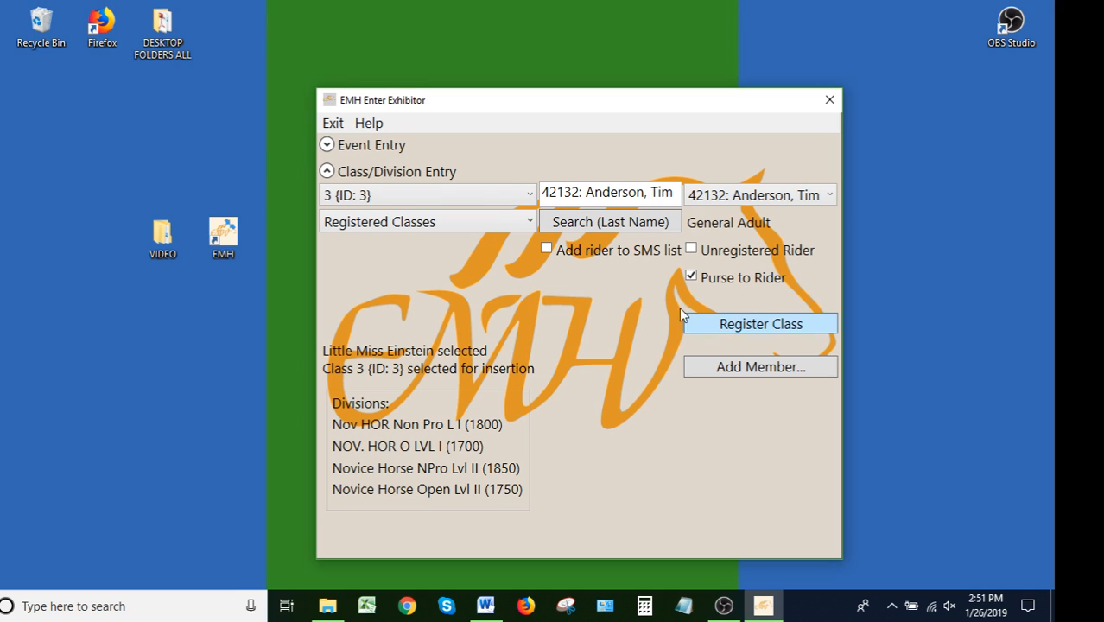
left_click(602, 197)
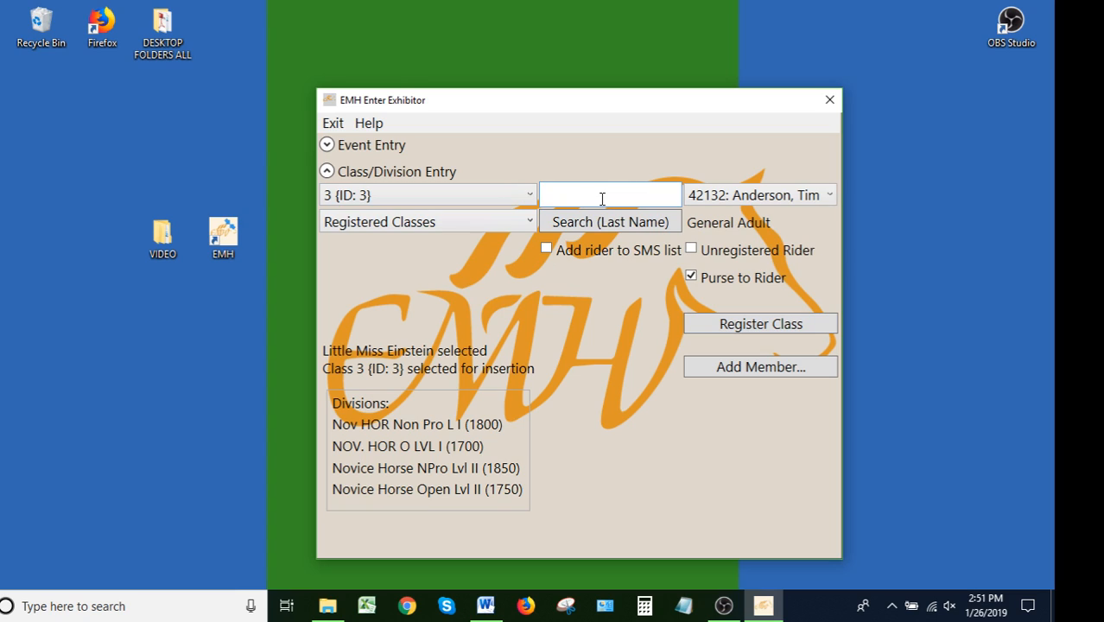
type("50116")
key("Return")
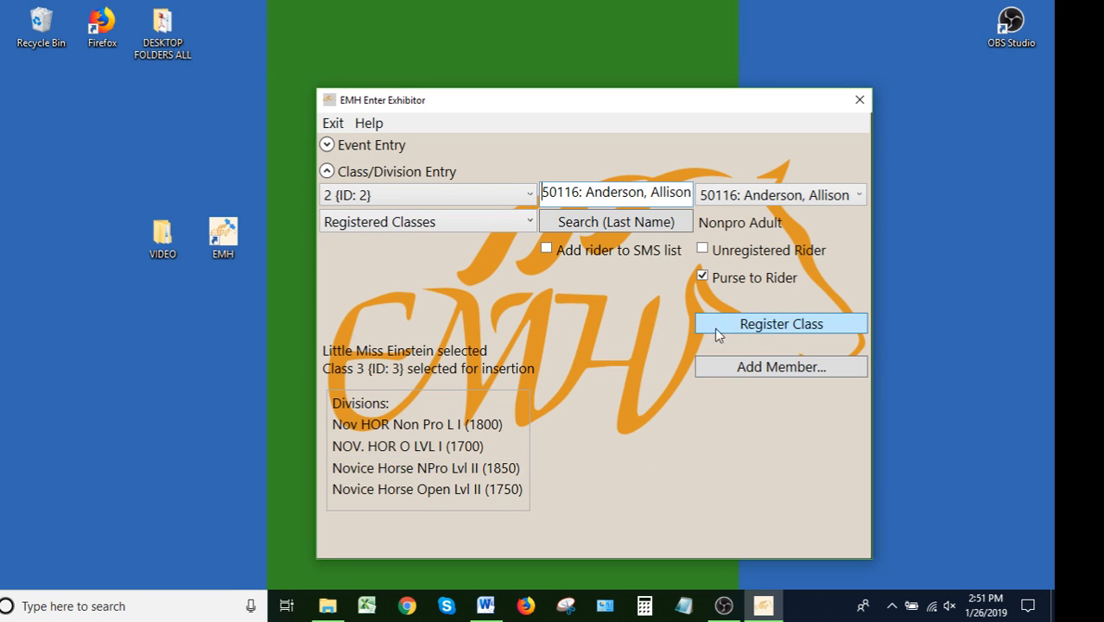
left_click(775, 326)
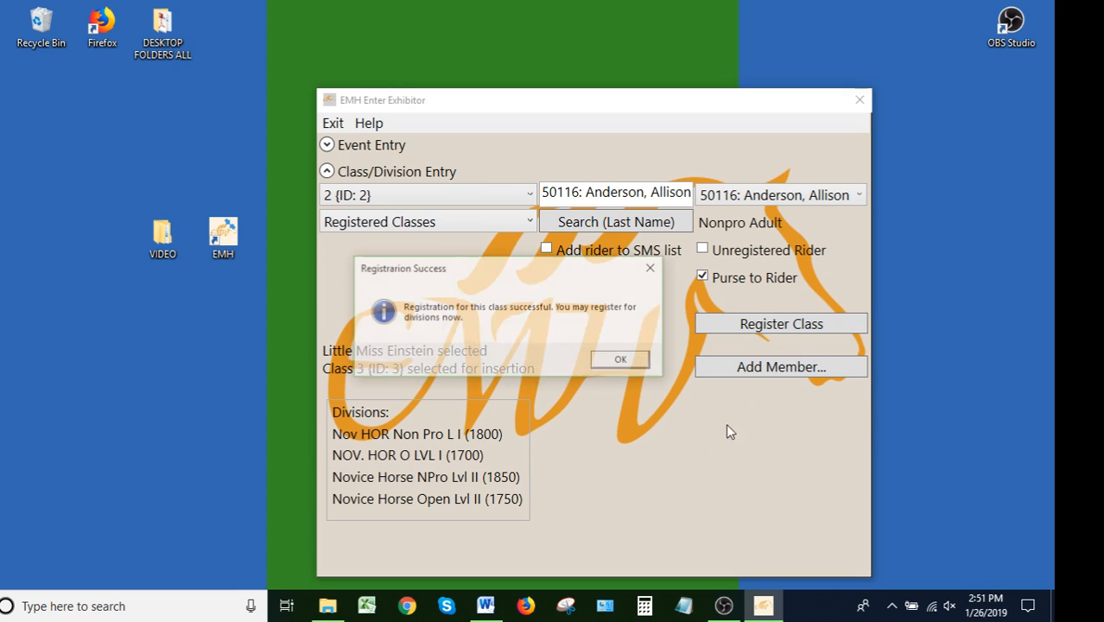
left_click(622, 362)
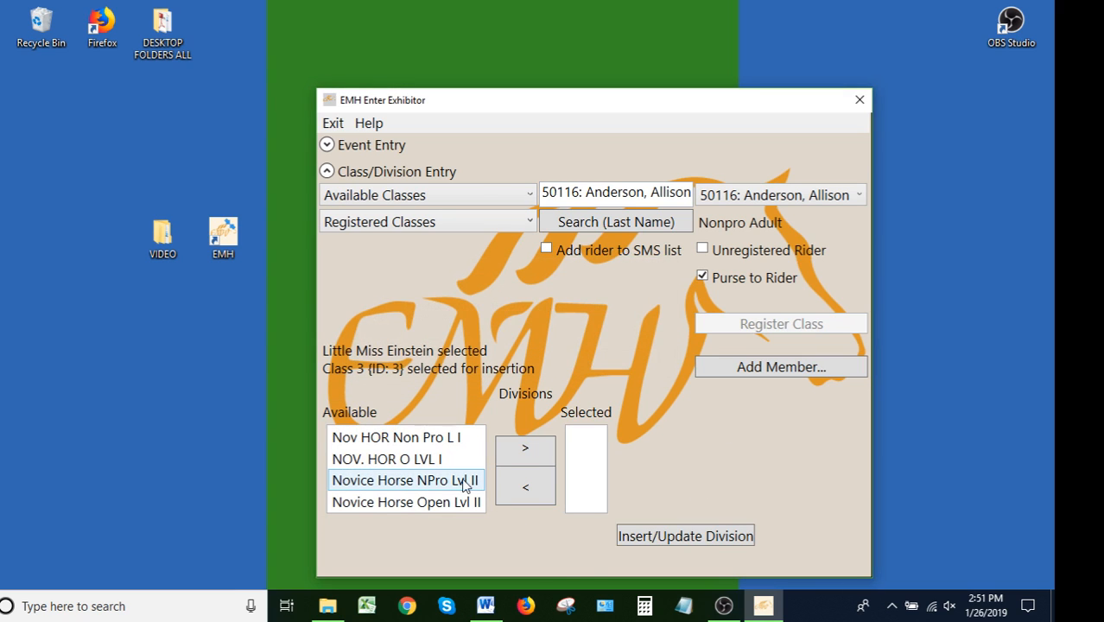
Move all four novice divisions to the selected divisions and insert the division registration
left_click(443, 483)
left_click(525, 447)
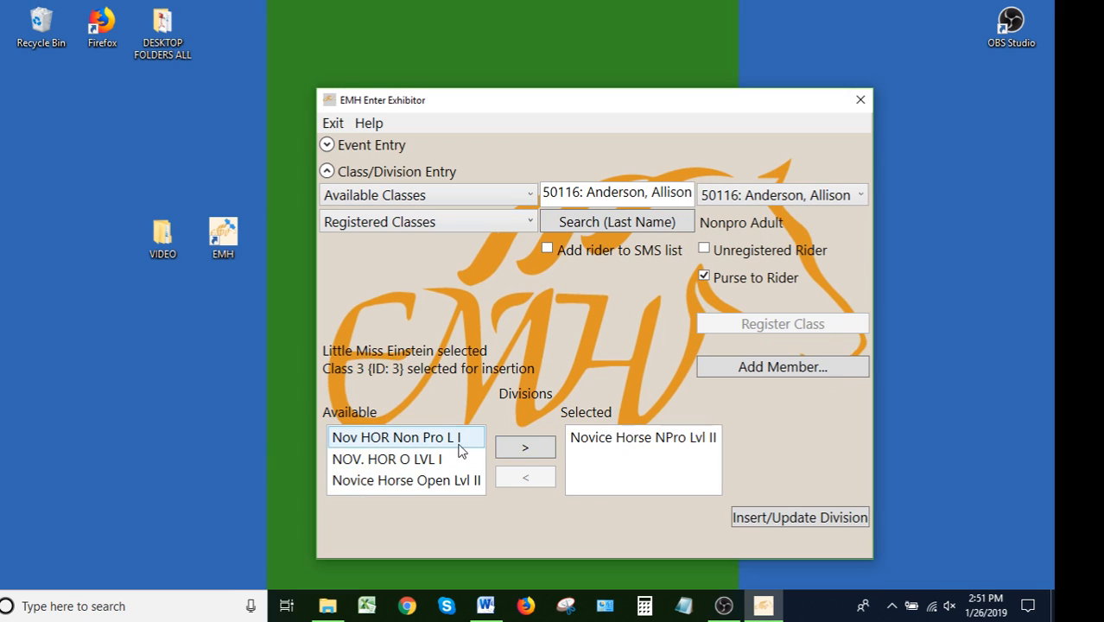
left_click(398, 437)
left_click(526, 448)
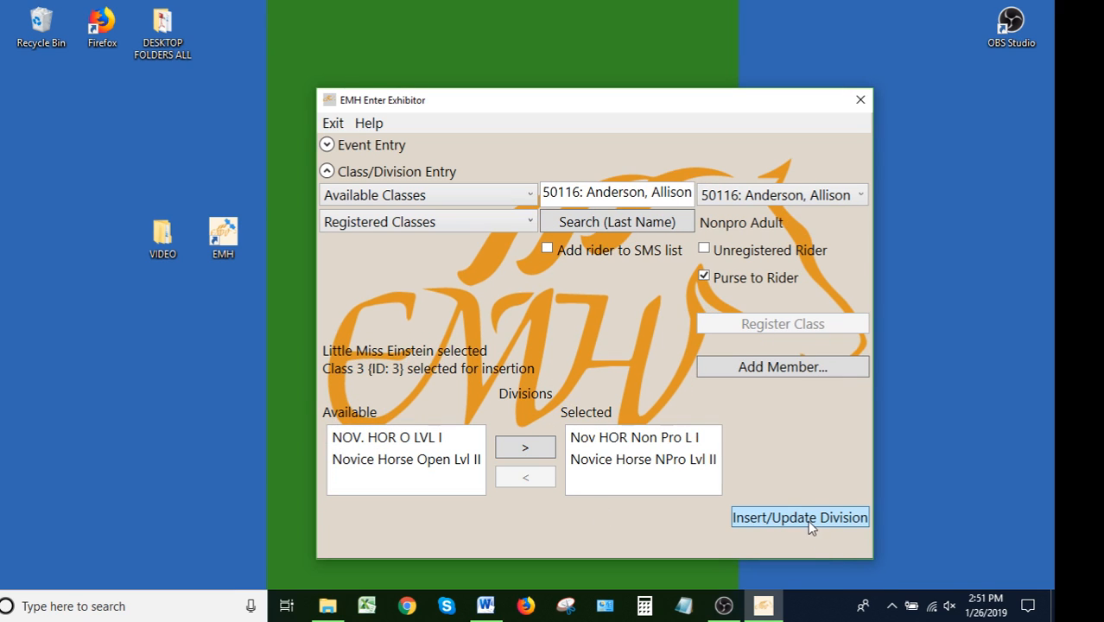
left_click(387, 437)
left_click(525, 448)
left_click(432, 459)
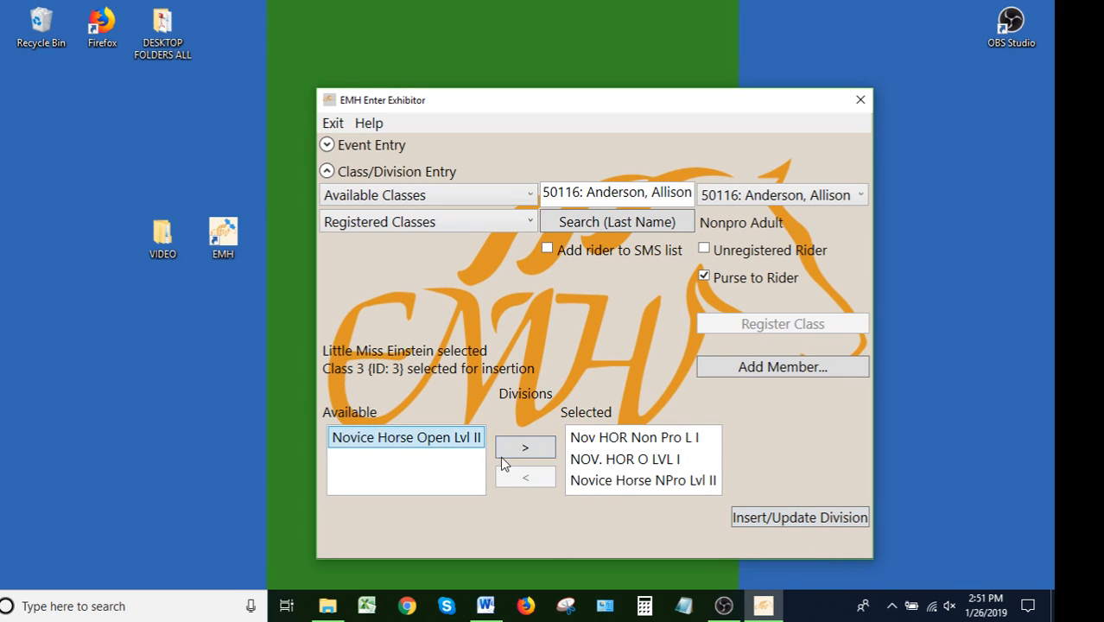
left_click(501, 456)
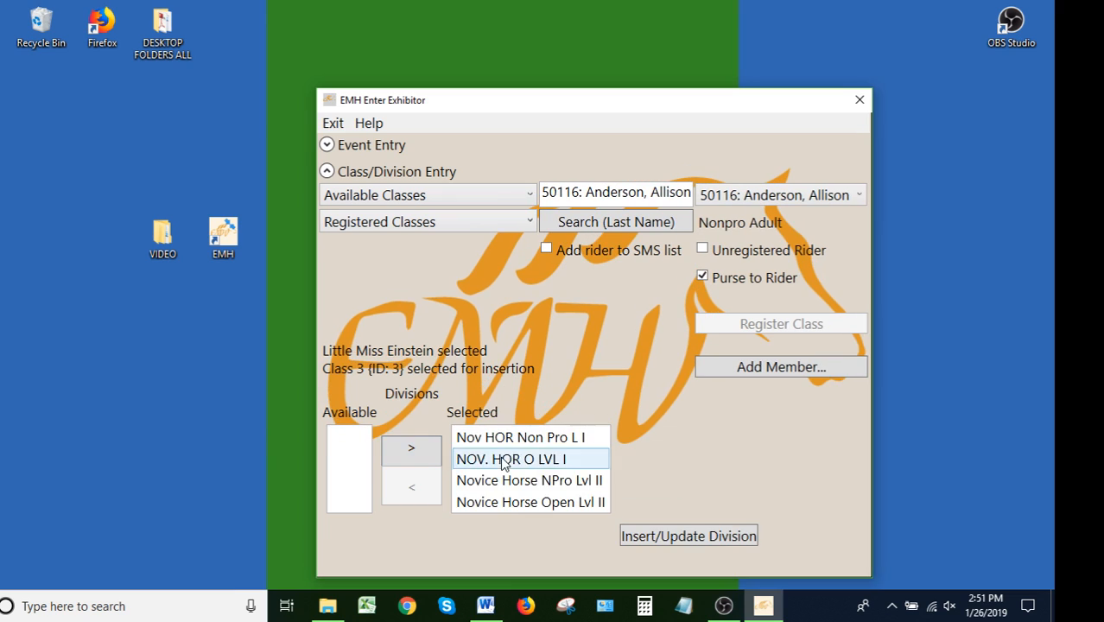
left_click(704, 537)
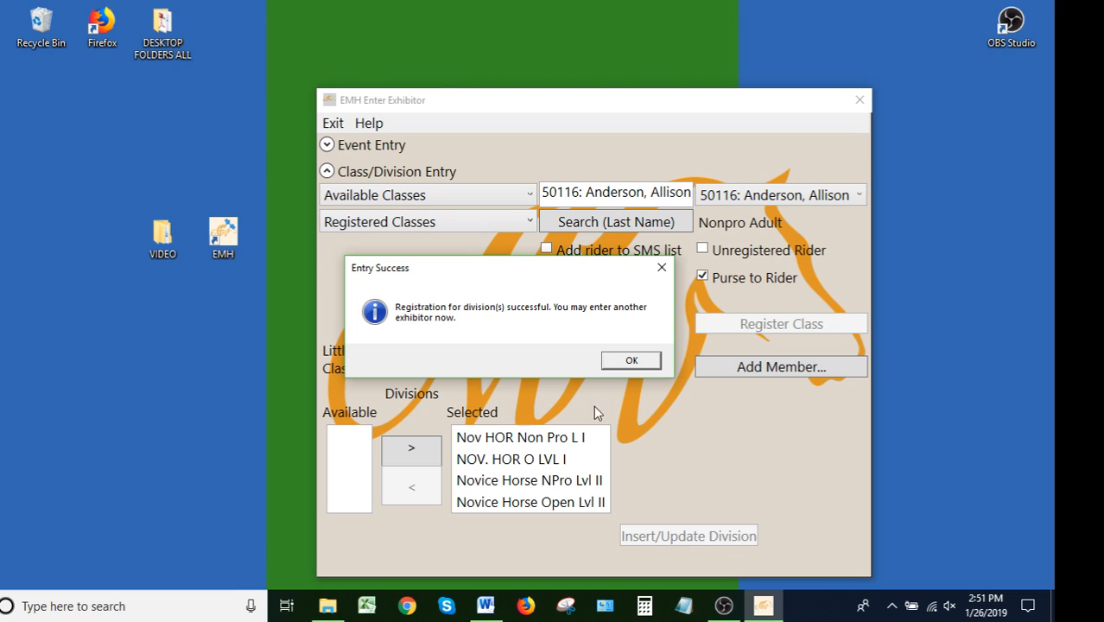
left_click(633, 360)
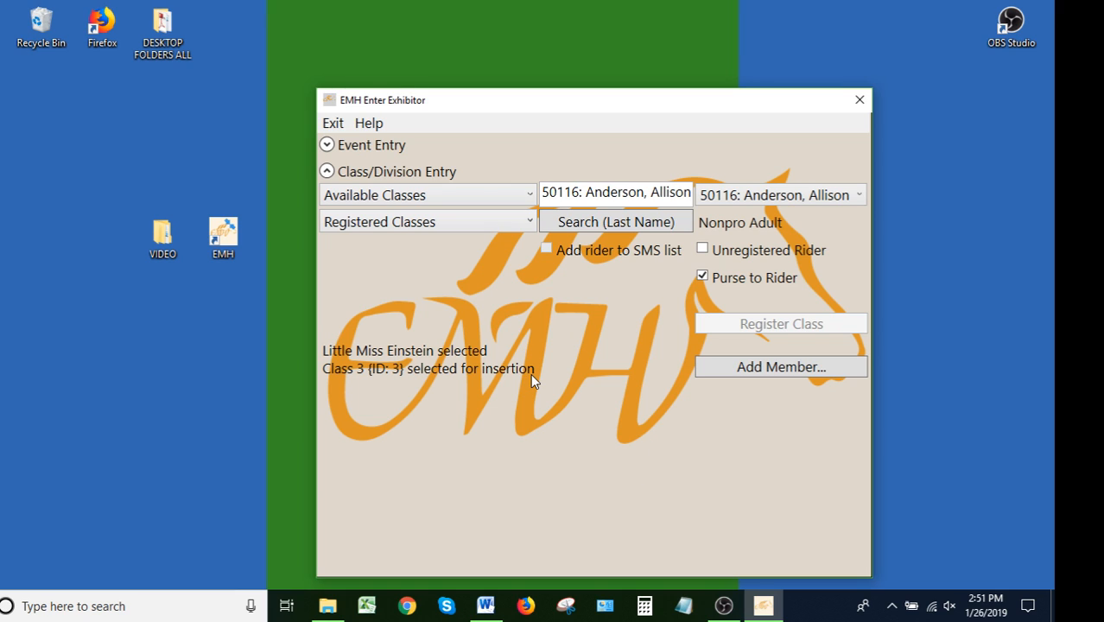
Open registered class 3 {ID: 3}, switch its rider to the first rider's license number, decline the membership update, and update the class
left_click(463, 222)
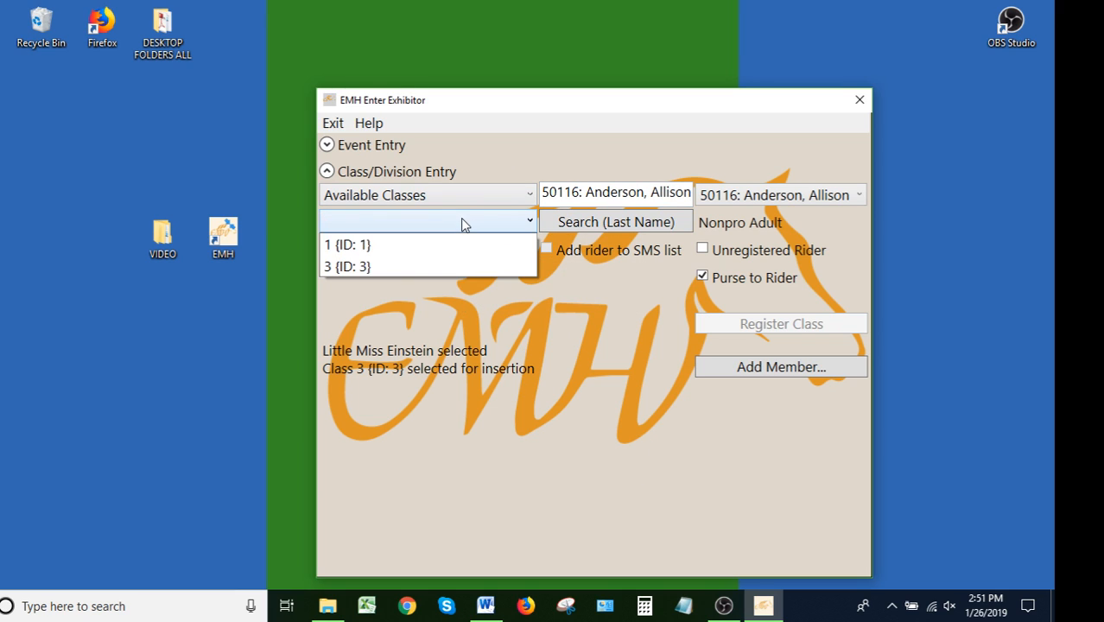
left_click(363, 267)
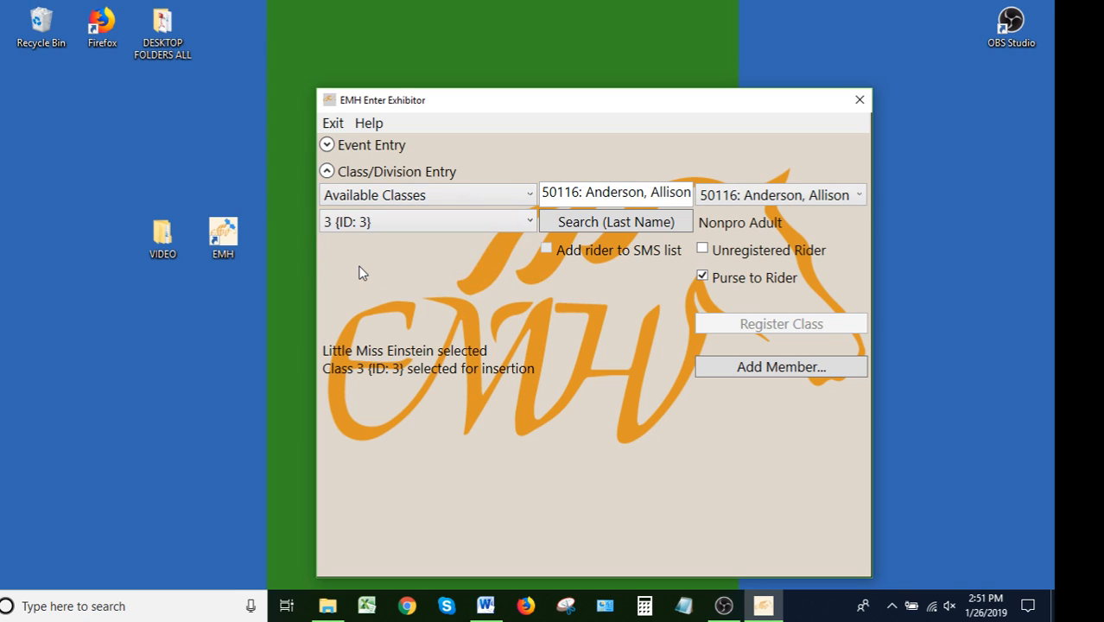
left_click(621, 198)
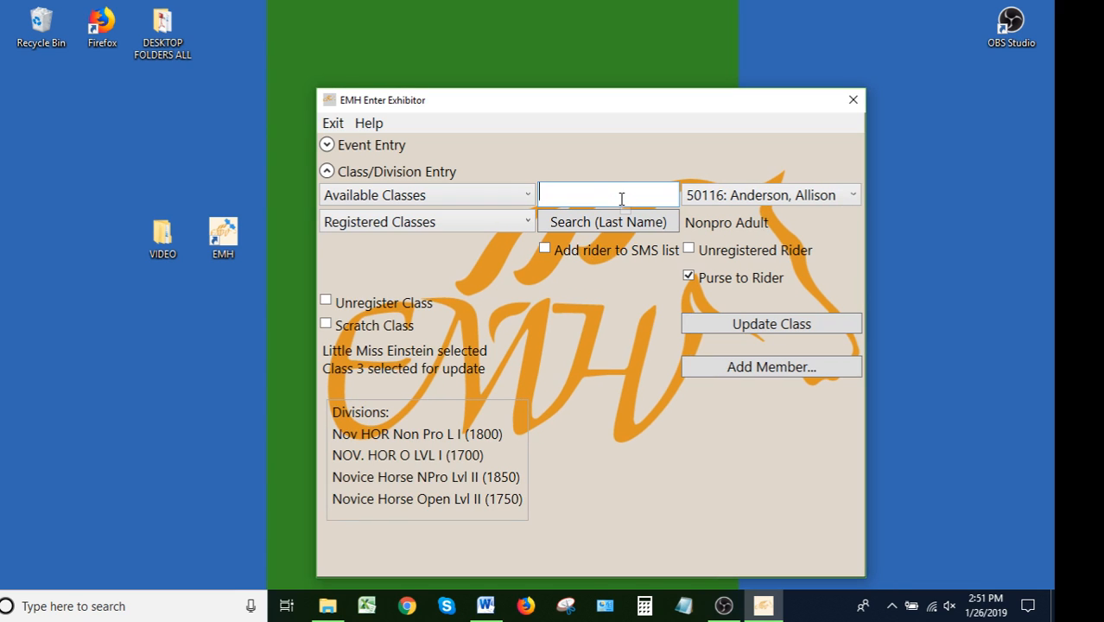
type("42132")
left_click(603, 221)
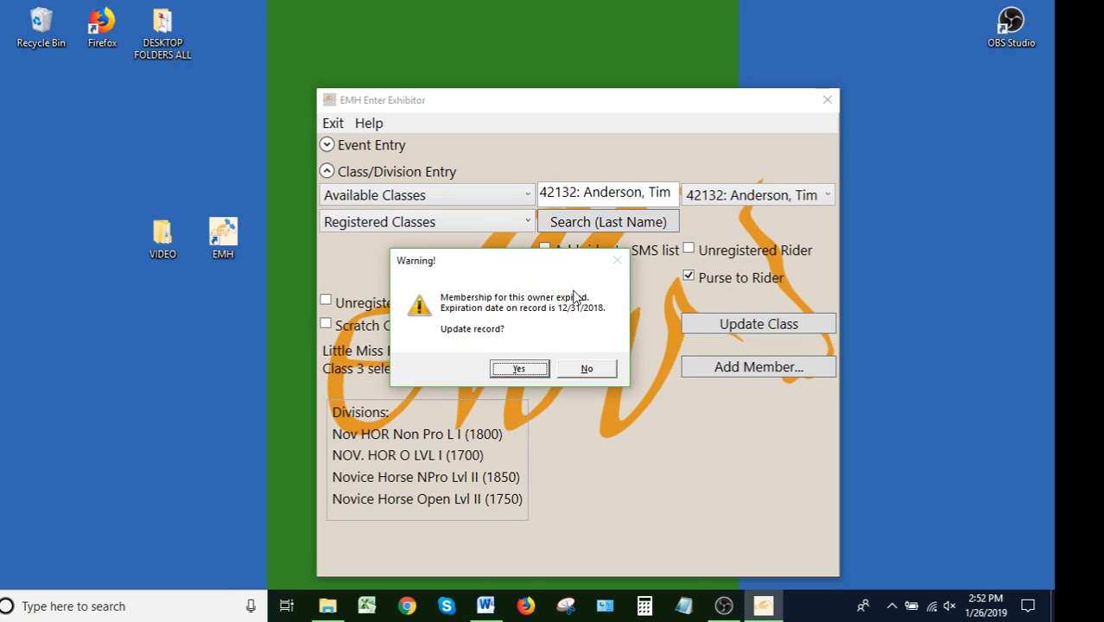
left_click(595, 374)
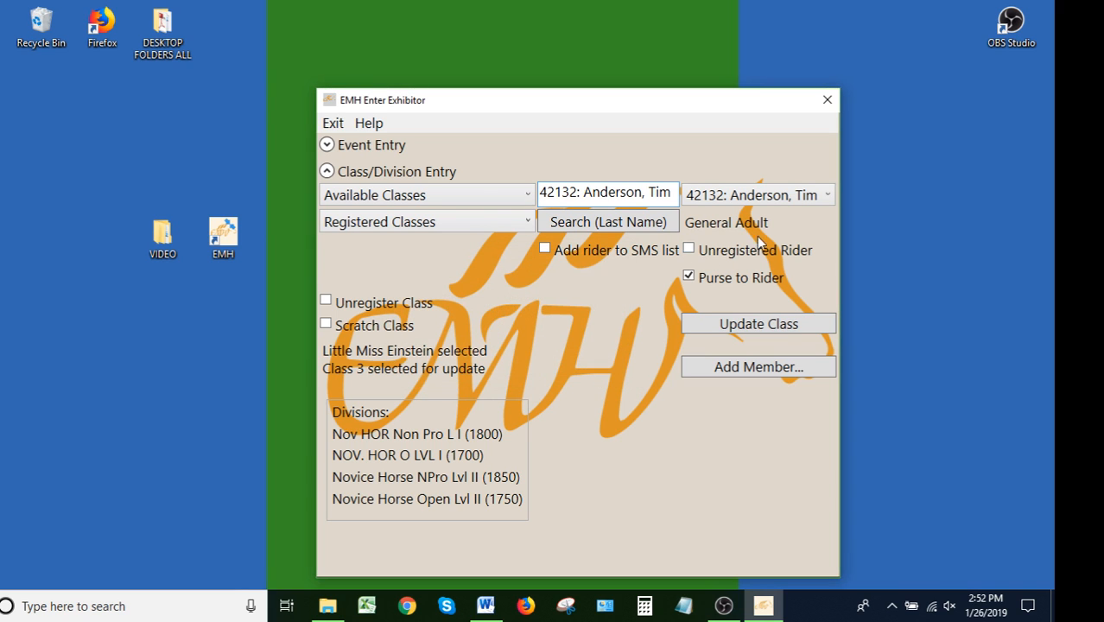
left_click(782, 326)
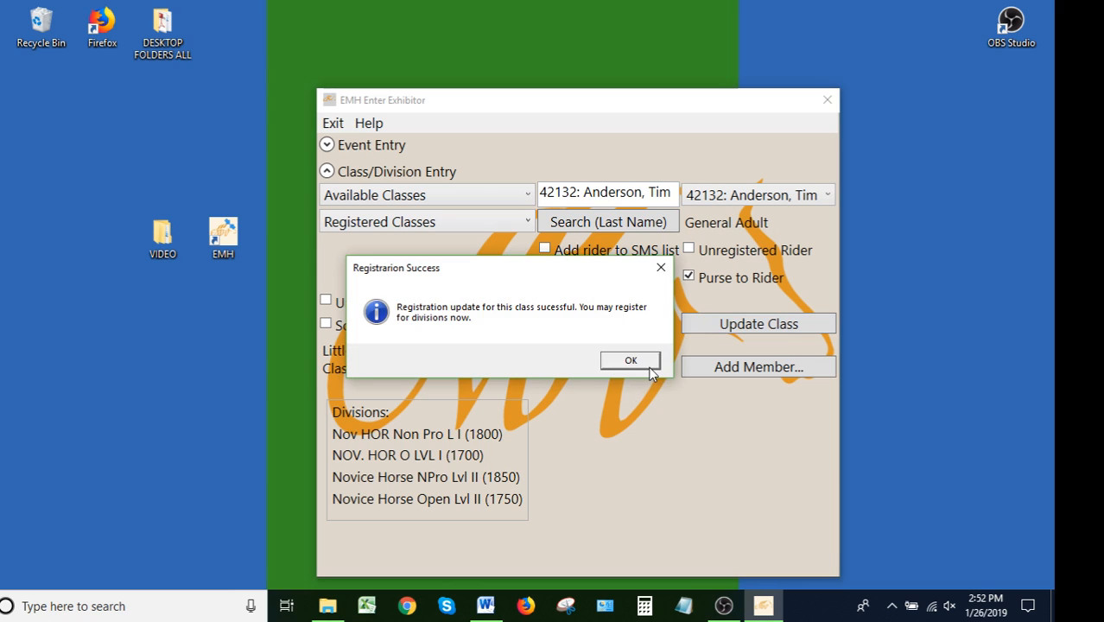
left_click(648, 367)
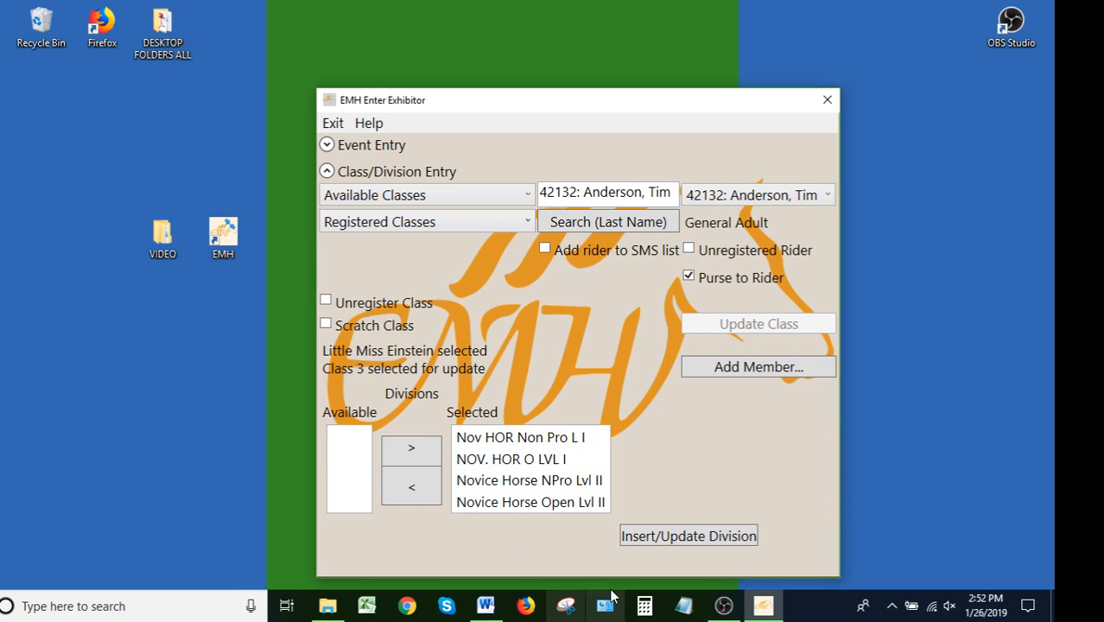
Update the division registration for class 3, acknowledging the eligibility warning
left_click(714, 539)
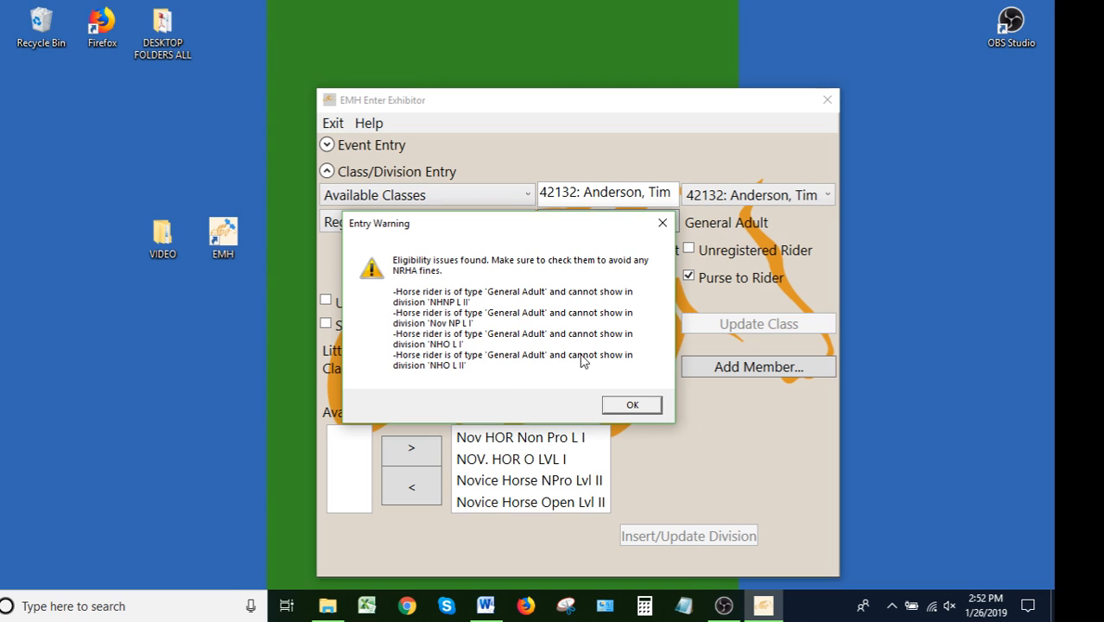
left_click(619, 408)
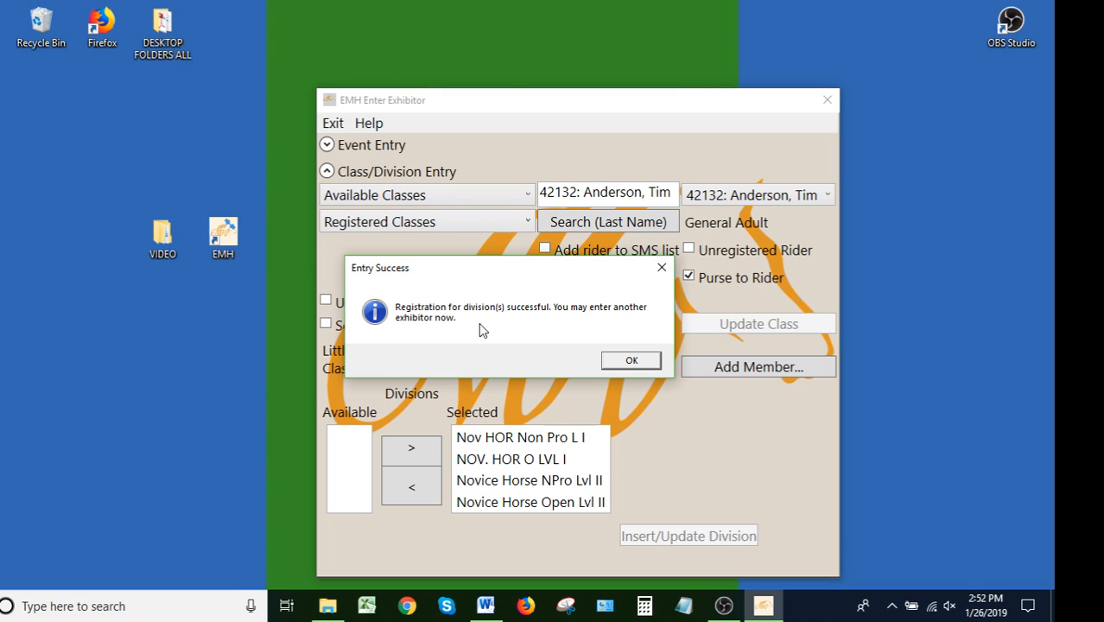
left_click(632, 360)
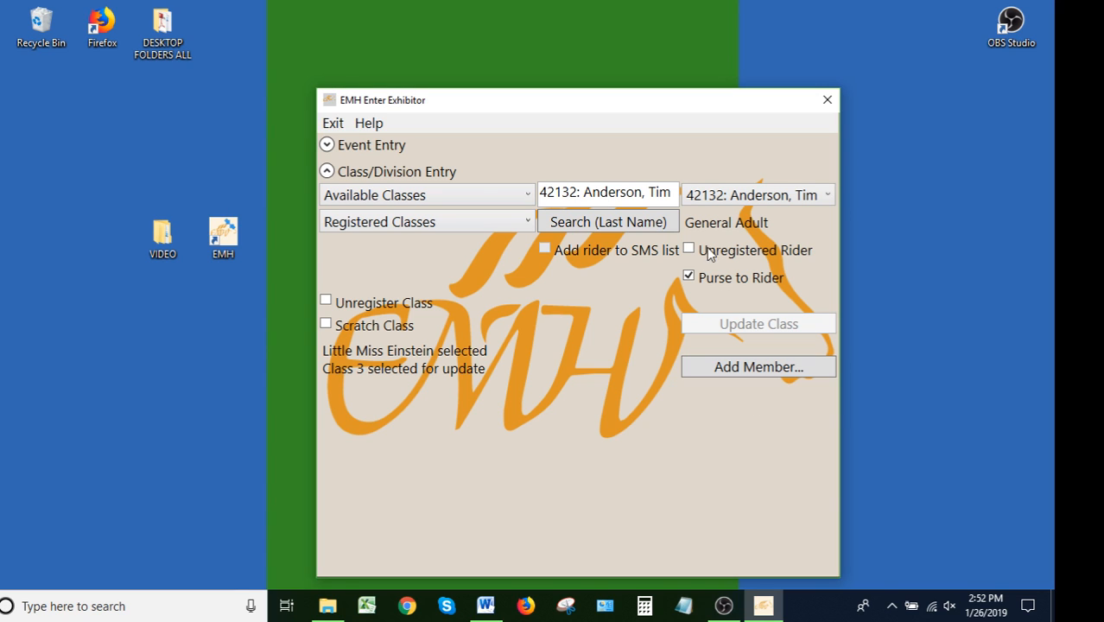
Reopen registered class 3 {ID: 3} and update the class registration again
left_click(409, 226)
left_click(392, 267)
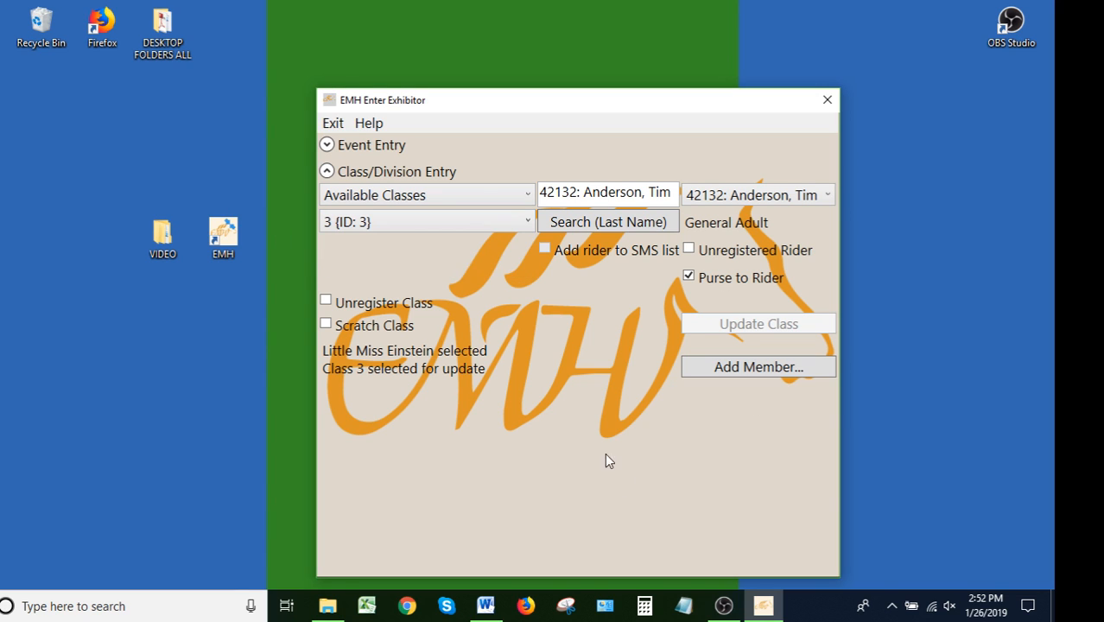
left_click(591, 369)
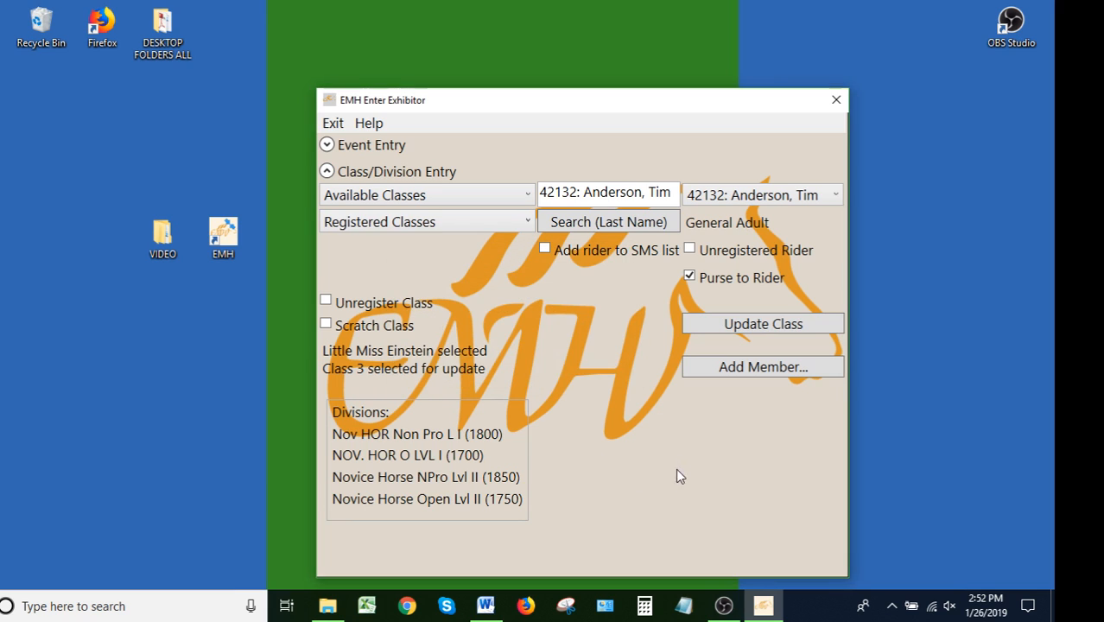
left_click(744, 326)
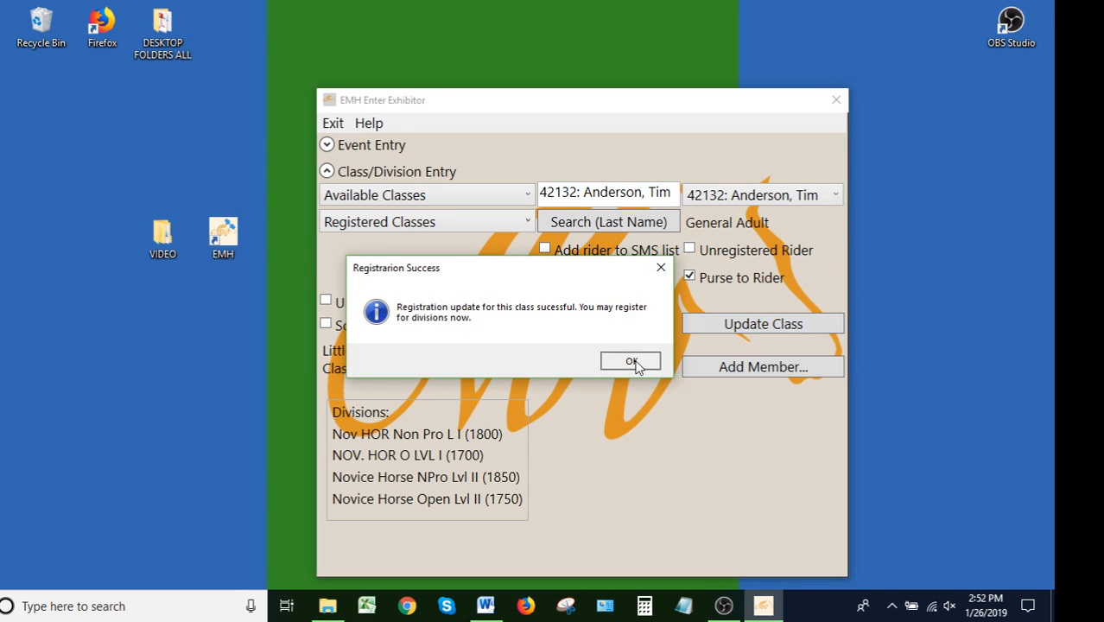
left_click(632, 362)
Remove Nov HOR Non Pro L I and Novice Horse NPro Lvl II from the selected divisions and update the division registration
left_click(540, 441)
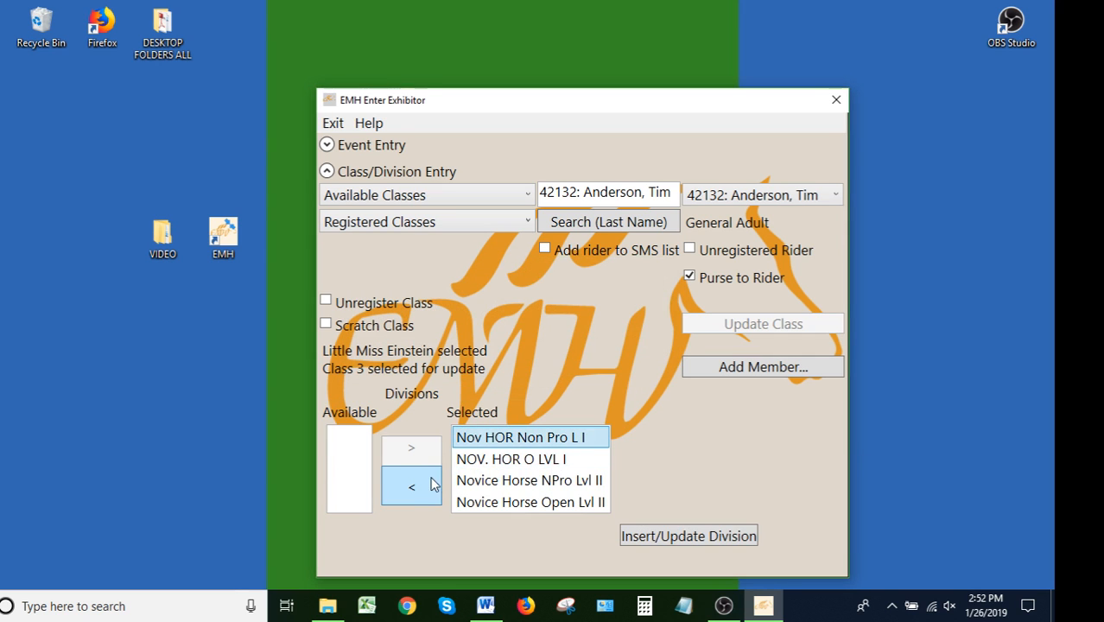
left_click(432, 485)
left_click(644, 460)
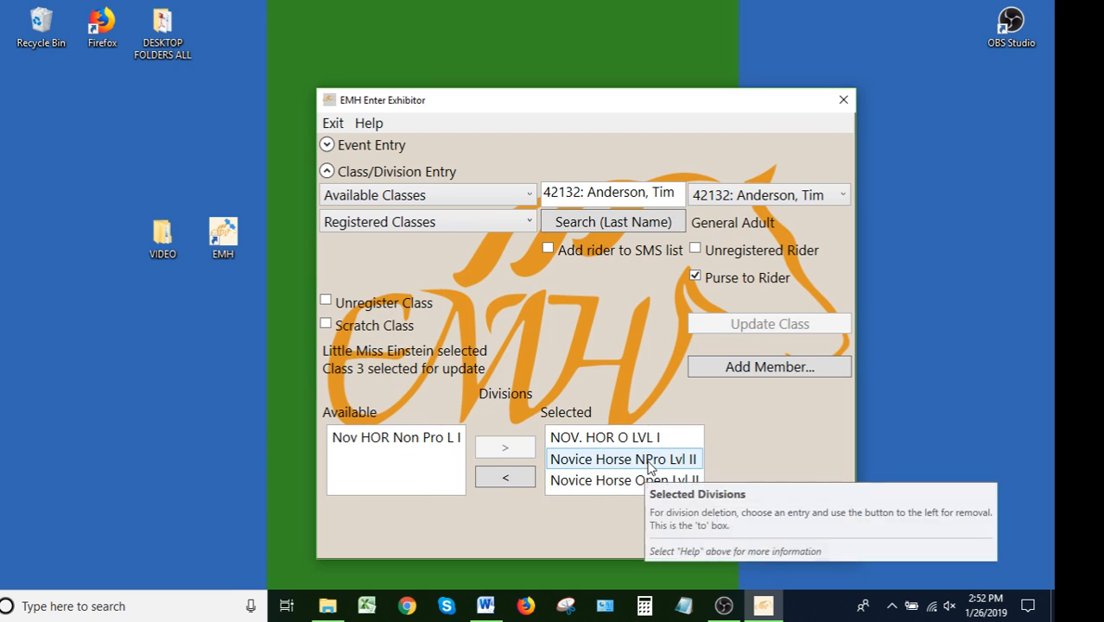
left_click(512, 479)
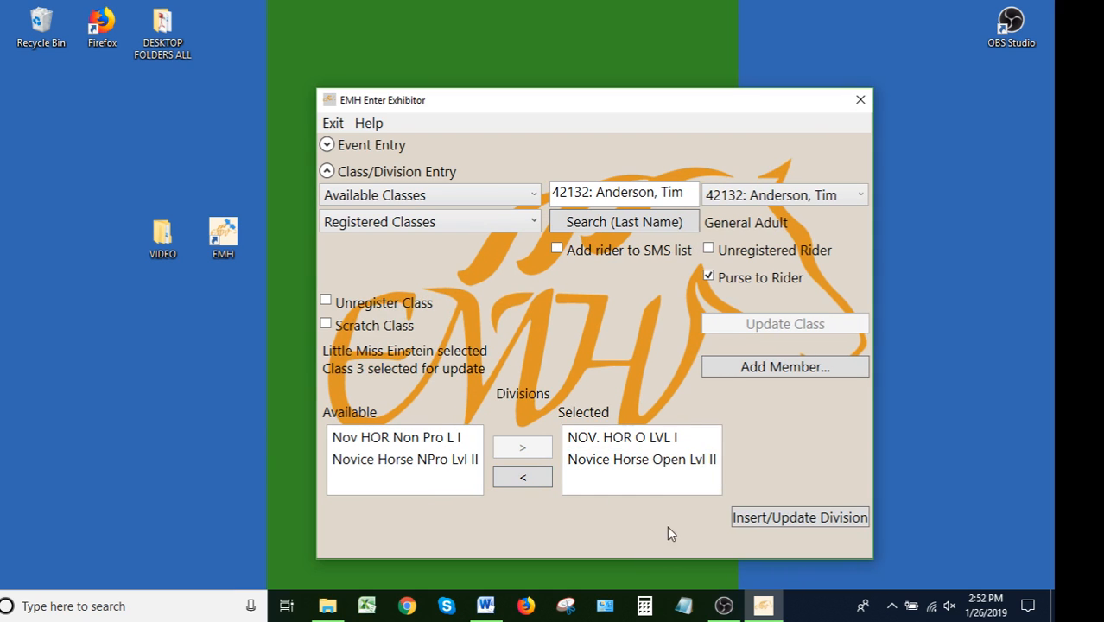
left_click(839, 519)
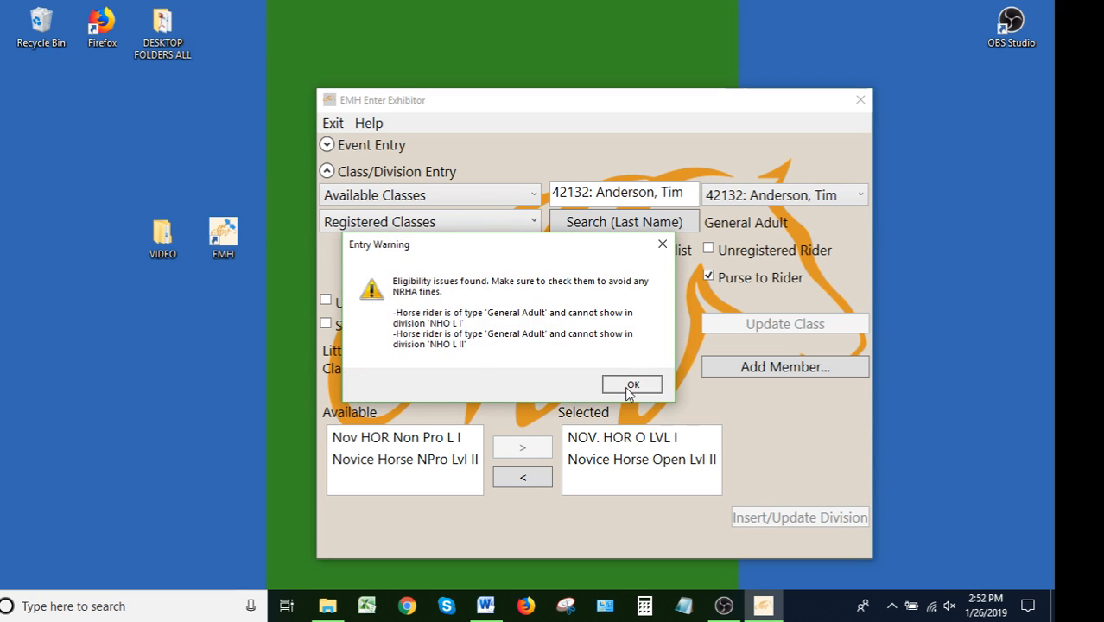
left_click(631, 386)
left_click(627, 362)
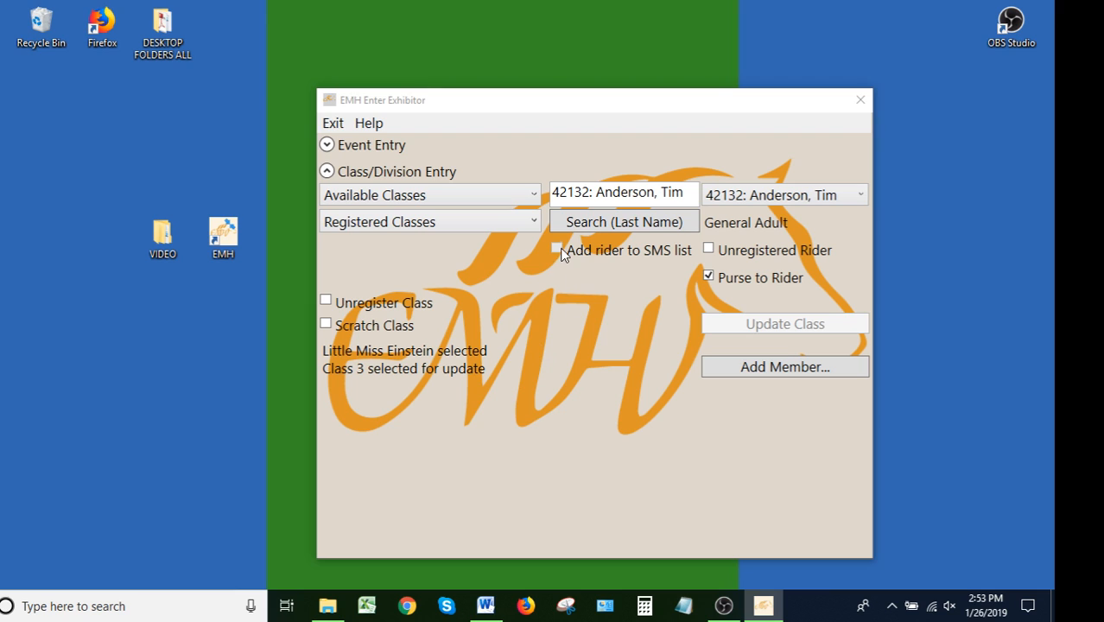
Open registered class 1 {ID: 1} and decline the rider's membership update
left_click(557, 255)
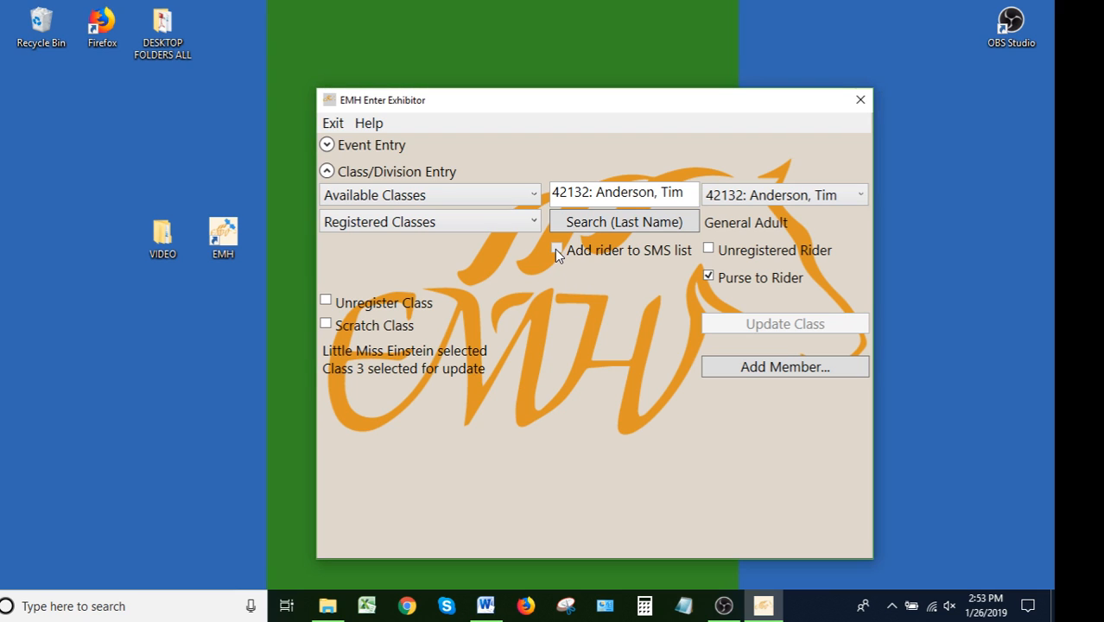
left_click(386, 222)
left_click(375, 244)
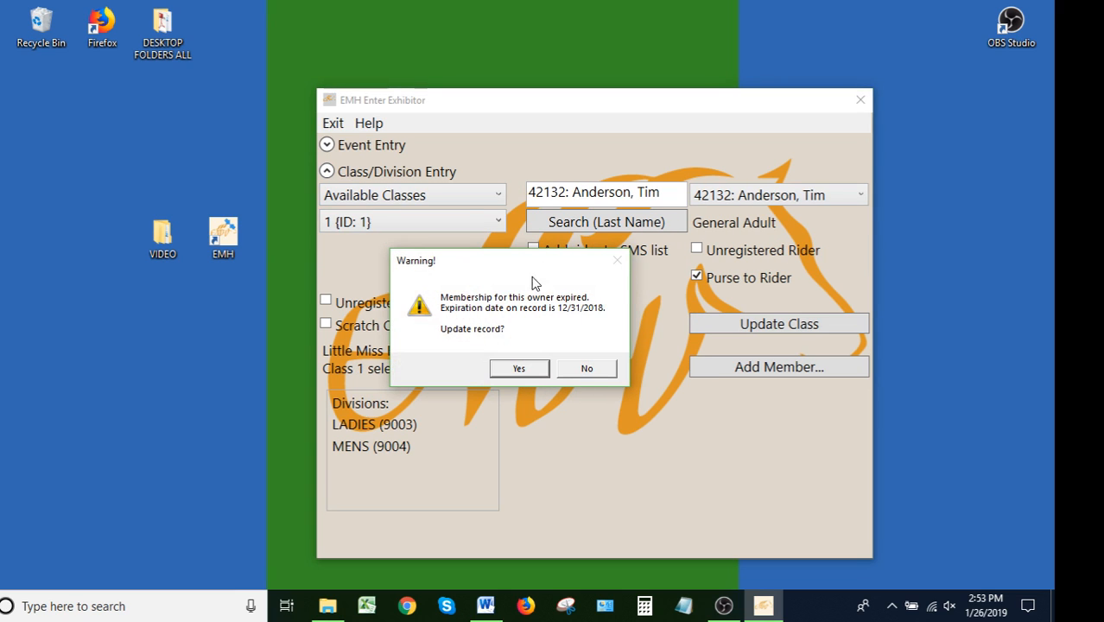
left_click(587, 368)
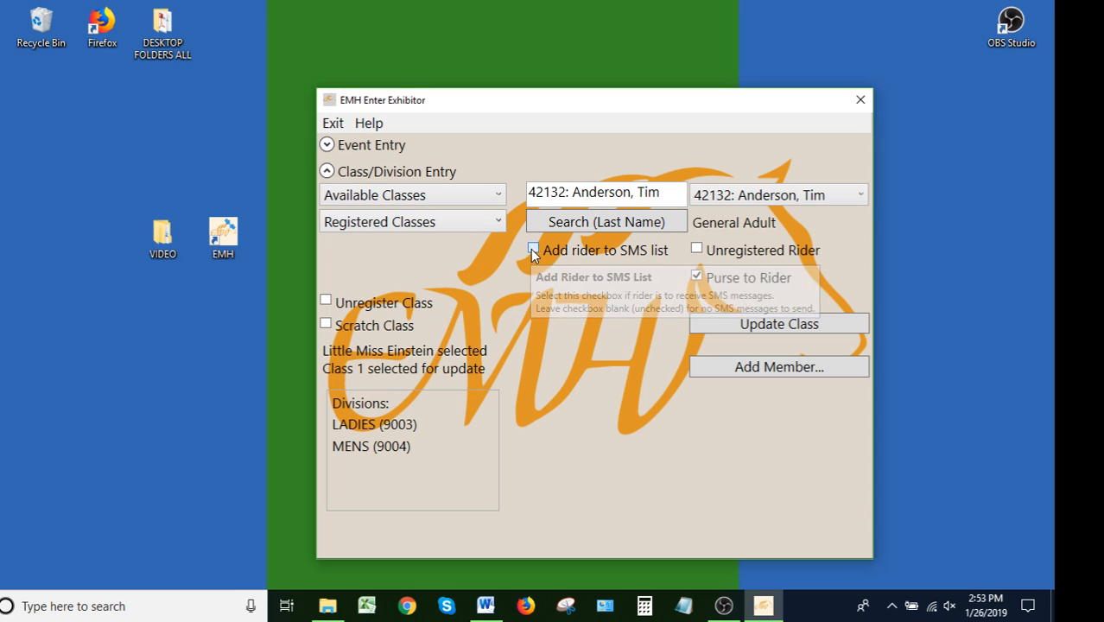
Add the rider to the SMS list and enter the rider's mobile phone number
left_click(533, 250)
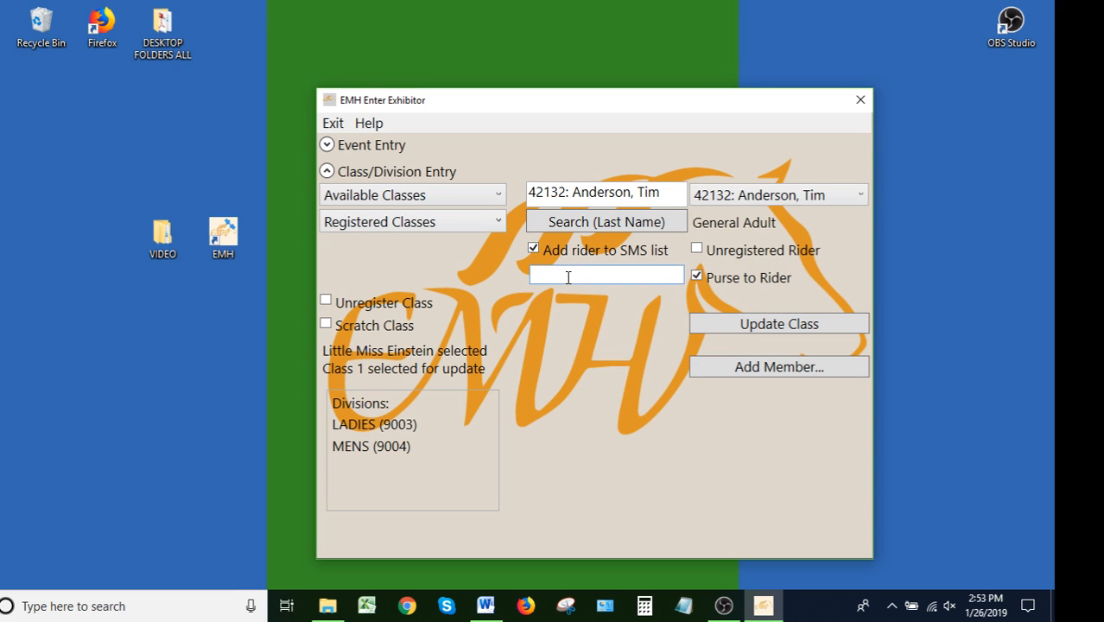
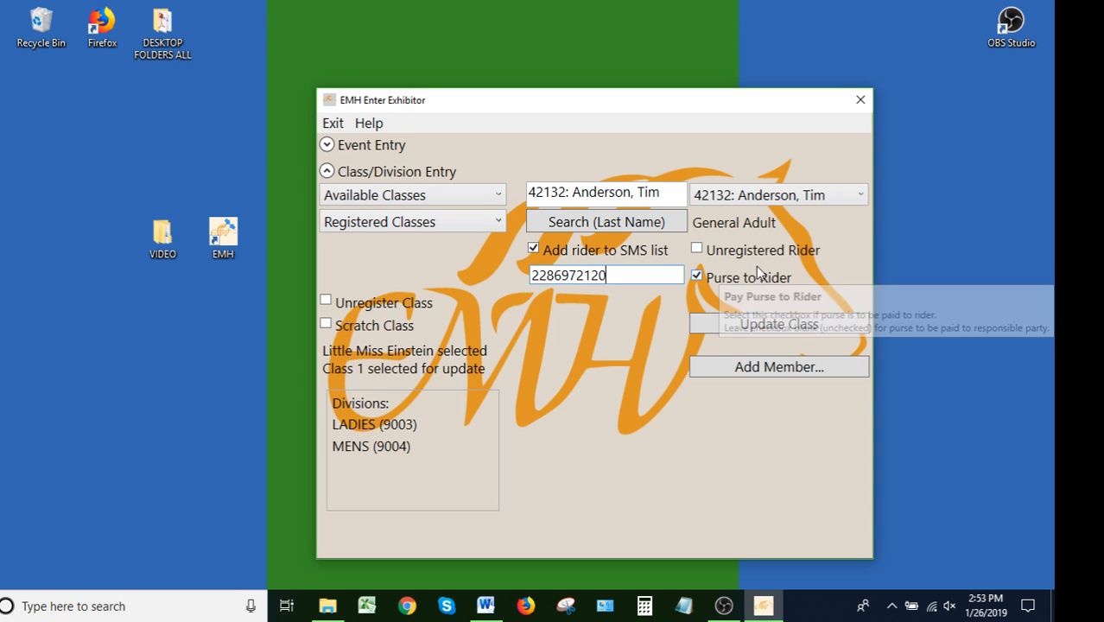
Update the class 1 registration with Purse to Rider checked, then update its division registration with MENS selected
left_click(701, 278)
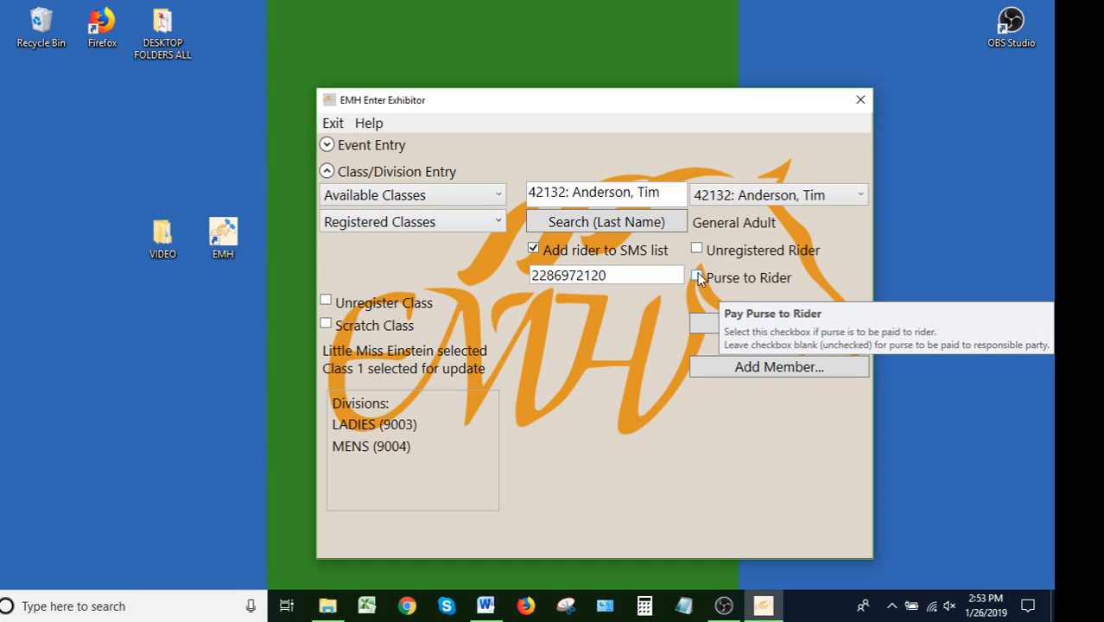
left_click(698, 277)
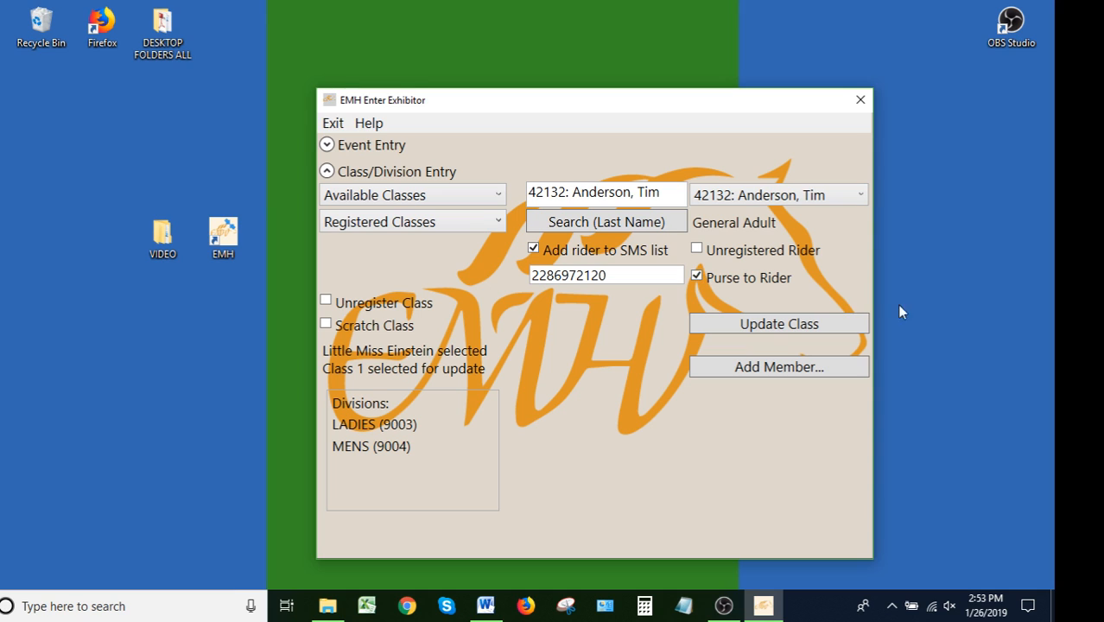
left_click(775, 329)
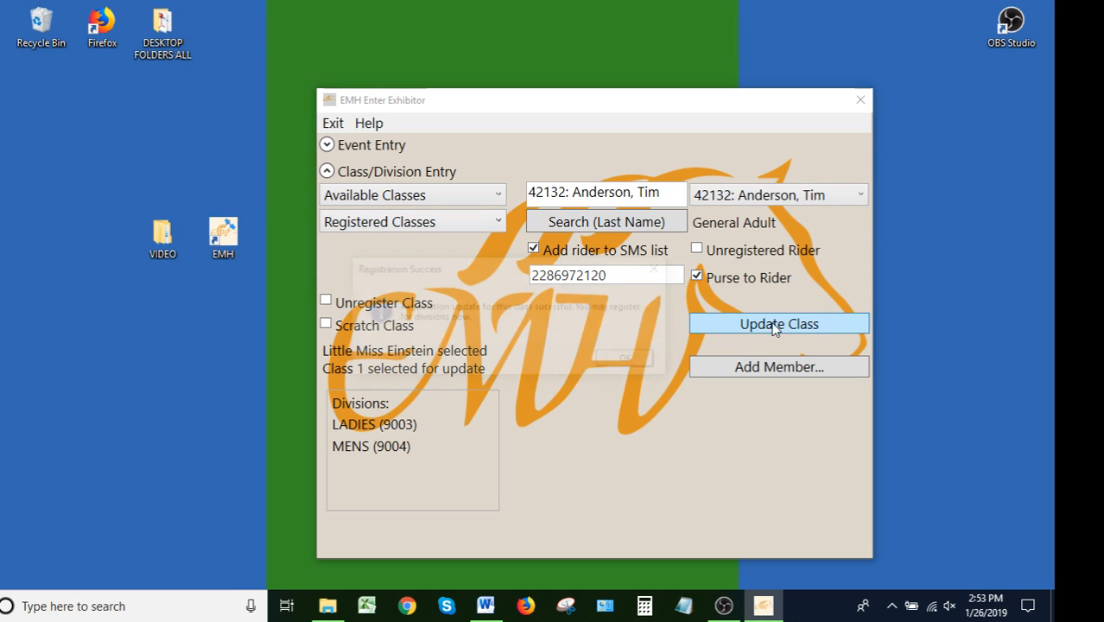
left_click(648, 361)
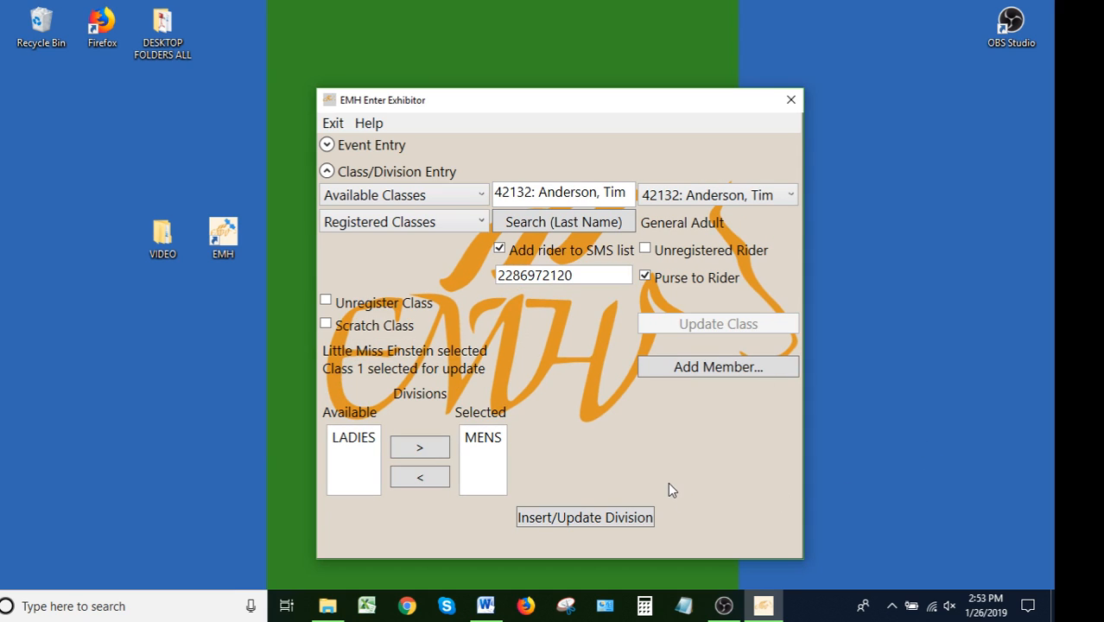
left_click(615, 517)
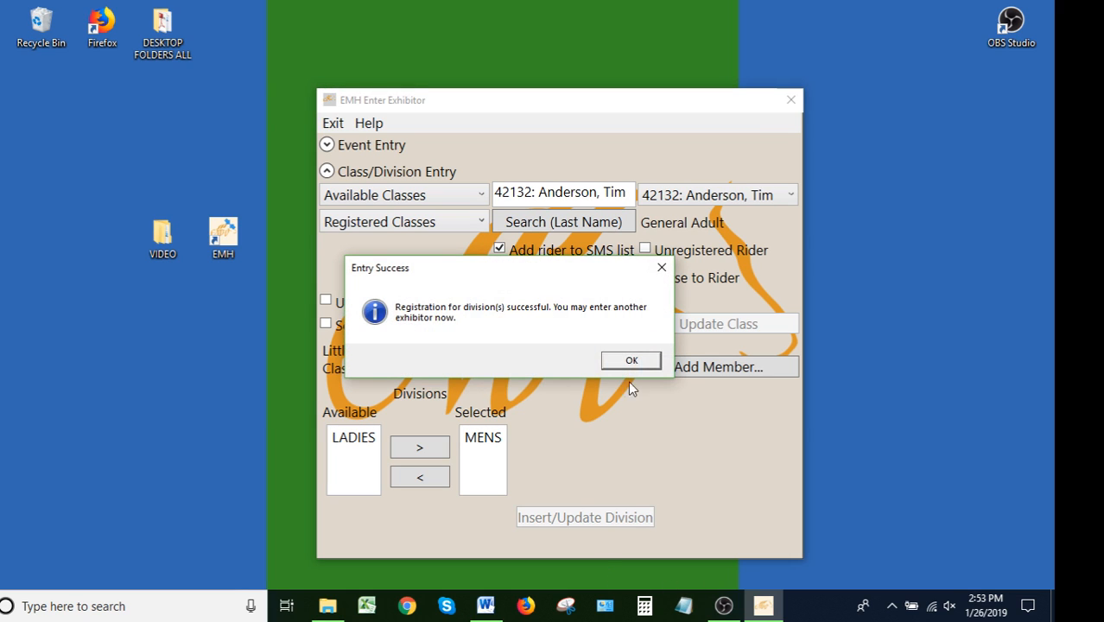
left_click(626, 366)
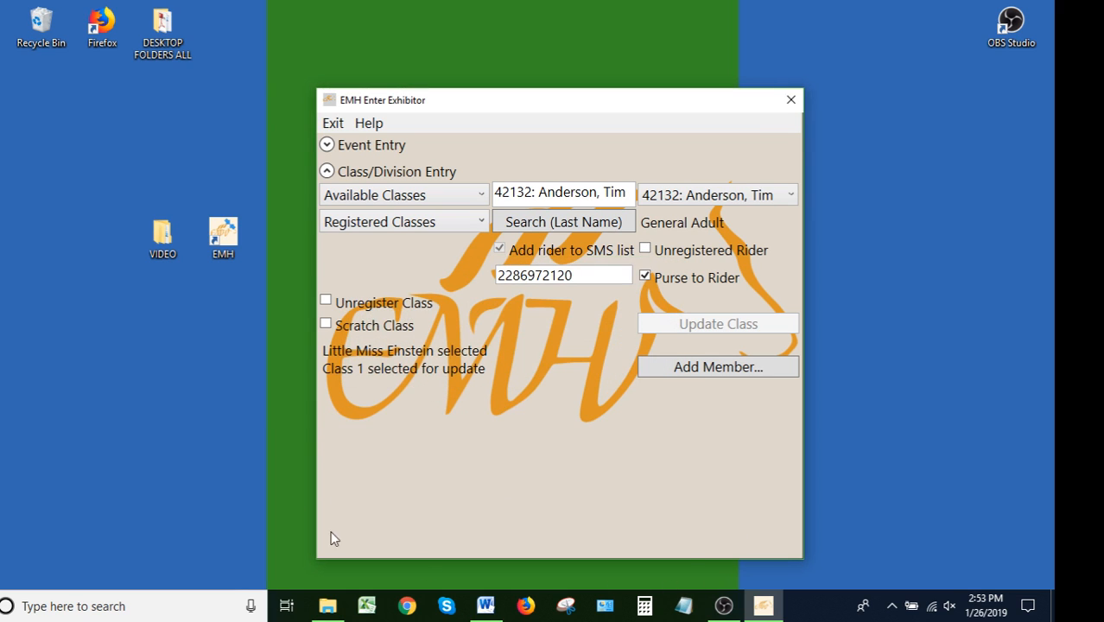
Open event entry, search for the horse King Kanduit and decline the owner's membership update
left_click(397, 229)
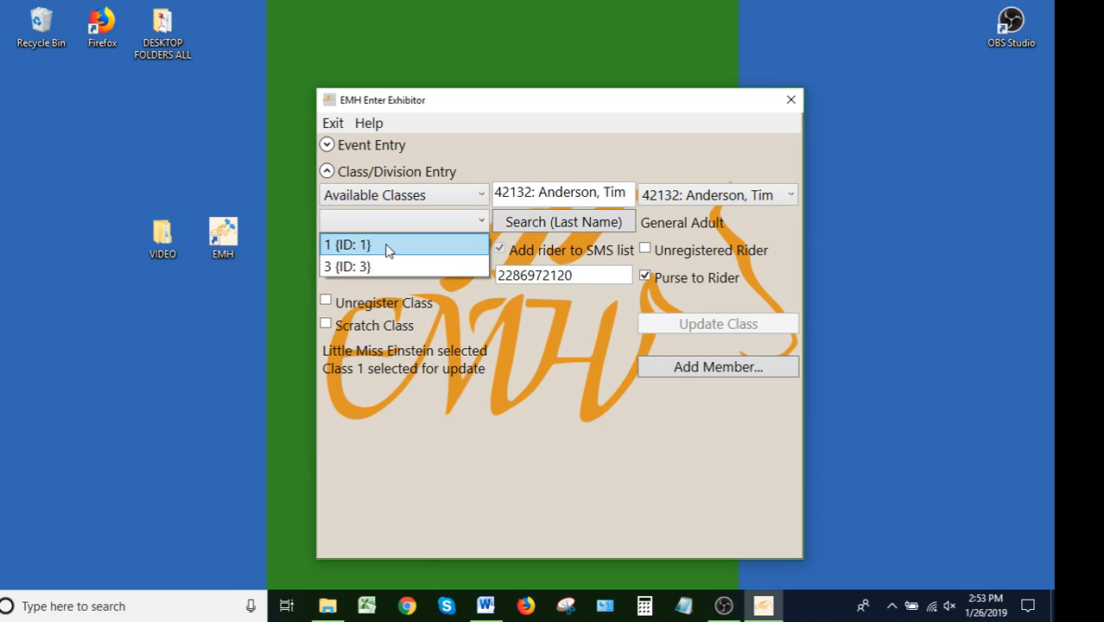
left_click(501, 422)
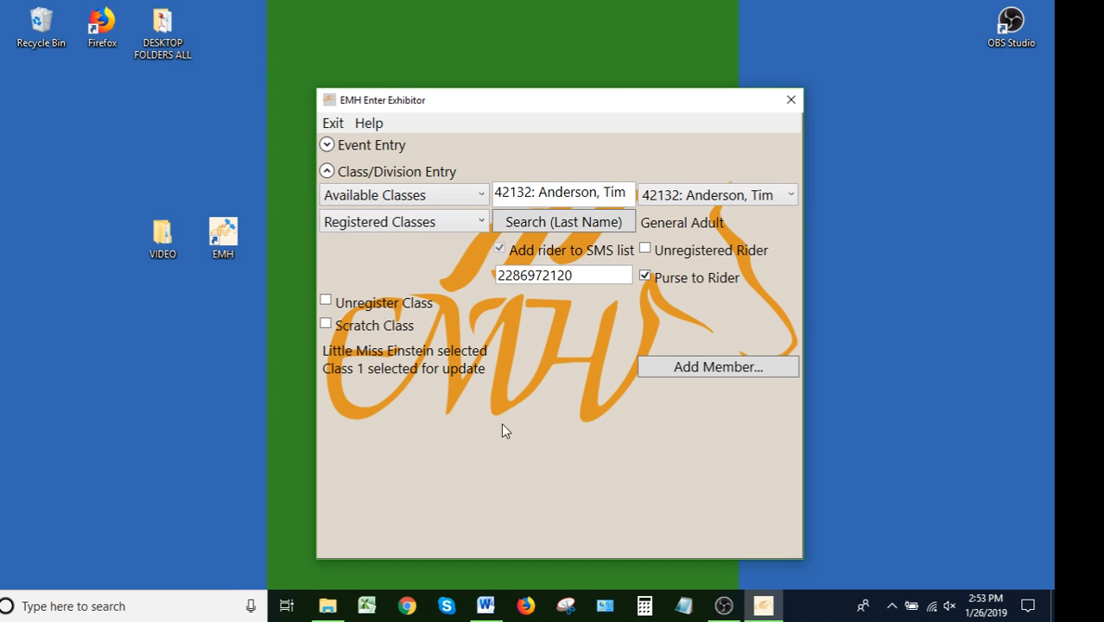
left_click(363, 145)
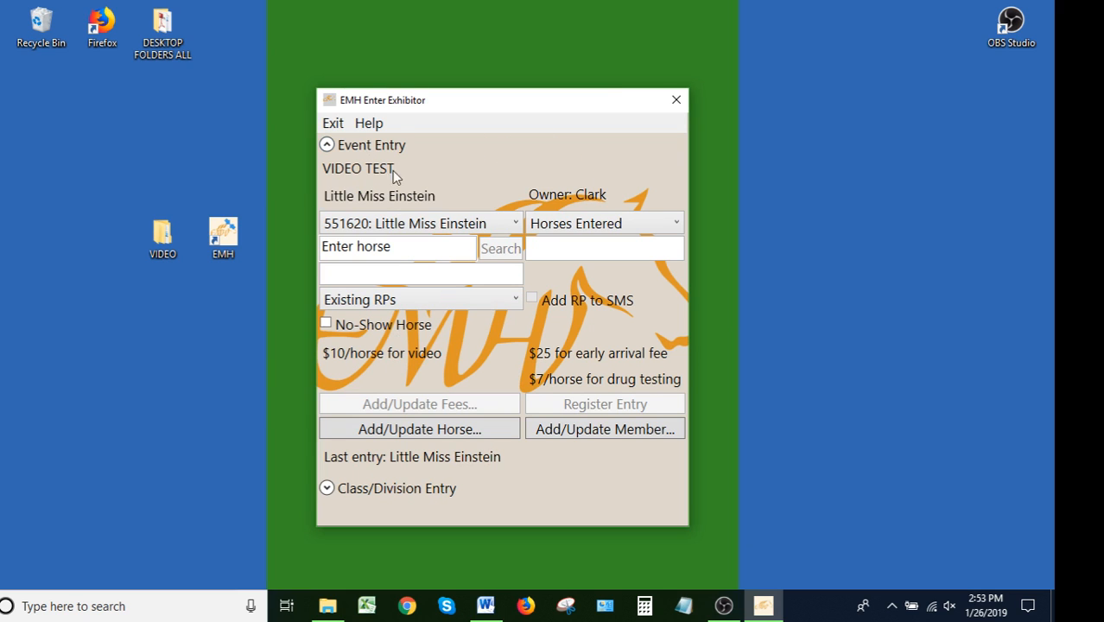
left_click(378, 246)
type("king k")
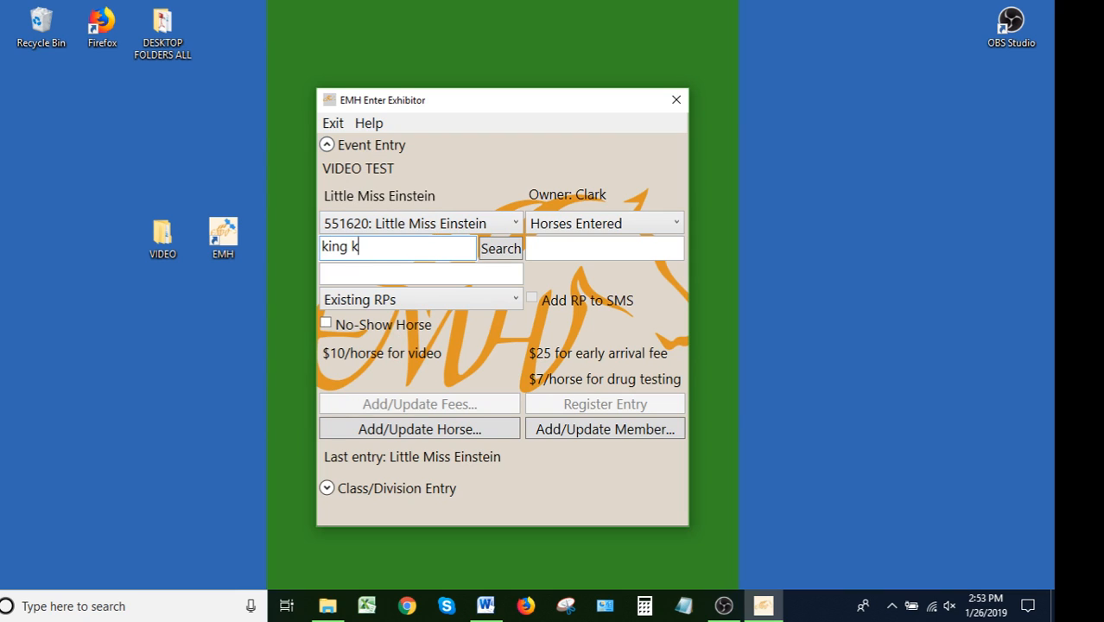
type("anduit")
left_click(497, 251)
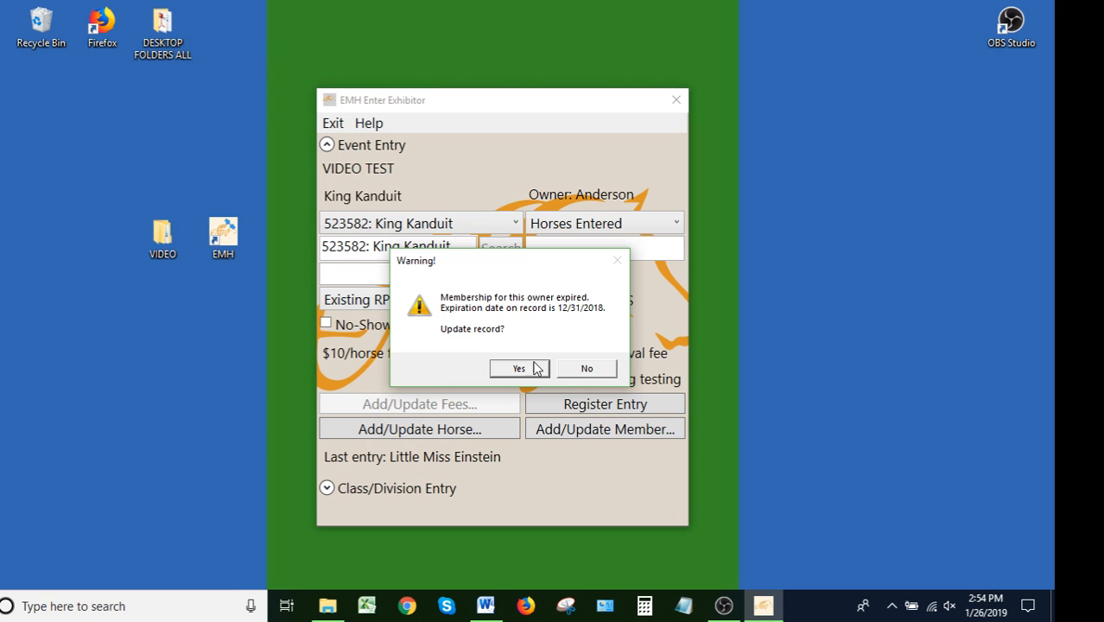
left_click(605, 370)
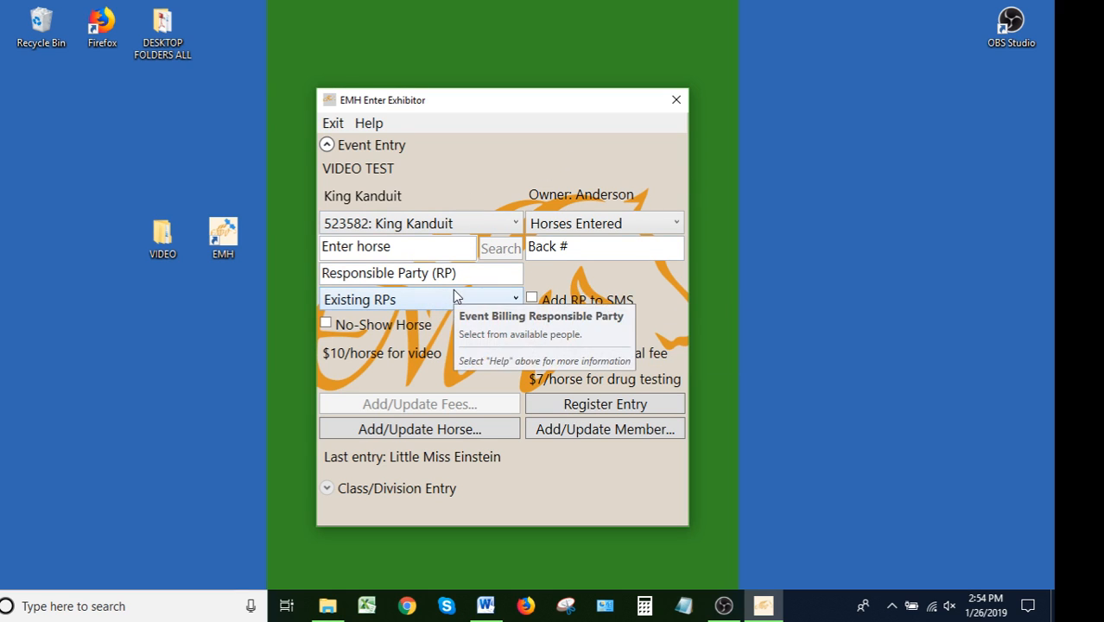
Register King Kanduit with back number 105, entering the responsible party's name and adding their mobile number to SMS
left_click(571, 247)
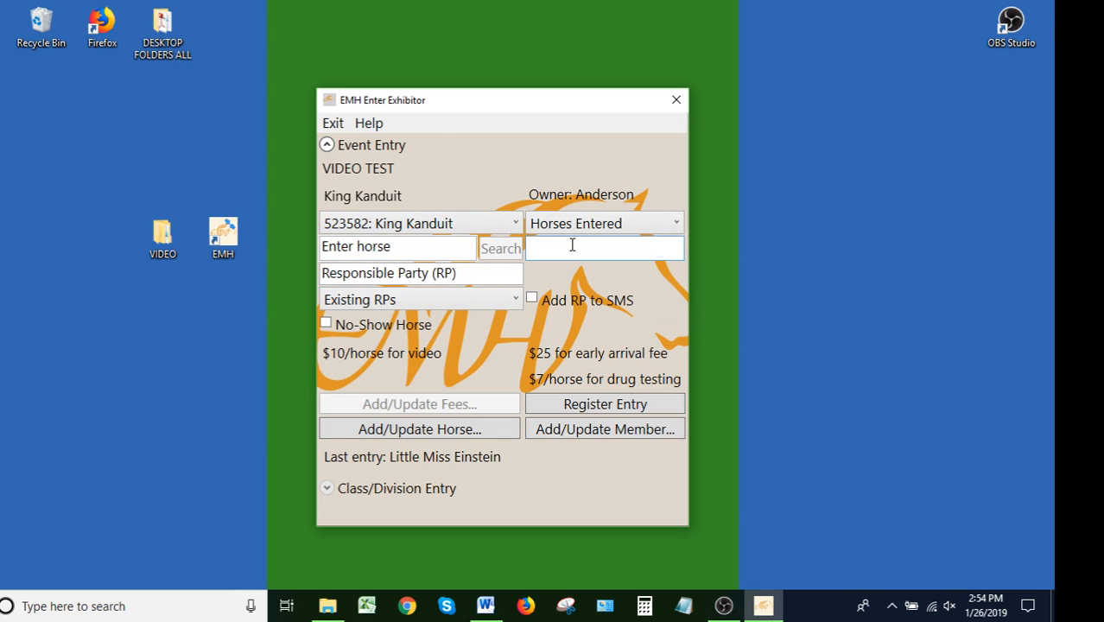
type("105")
left_click(497, 283)
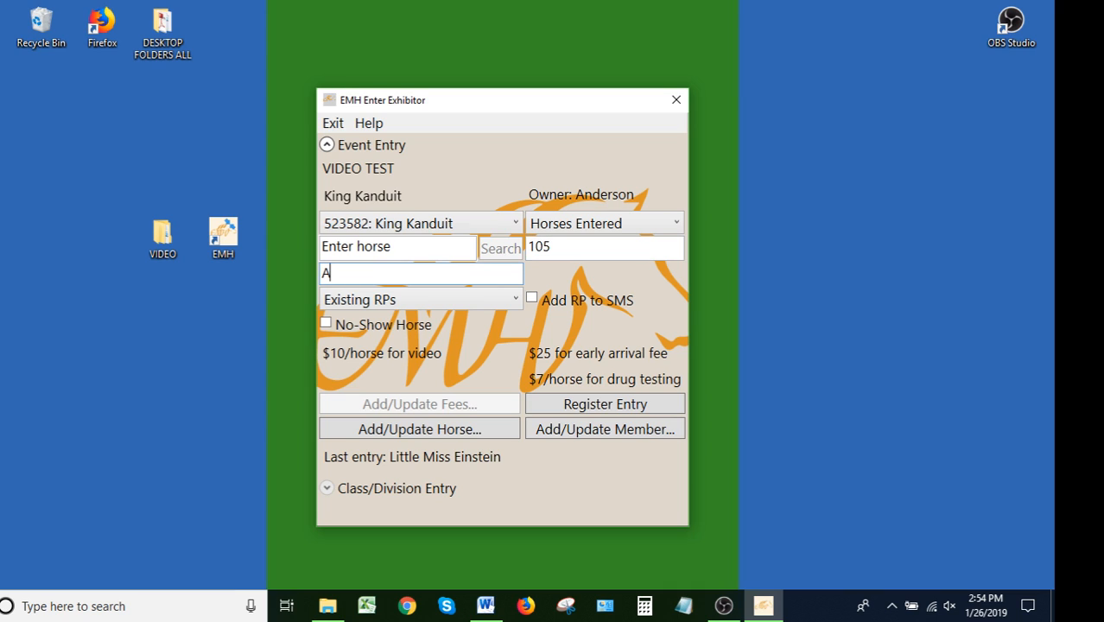
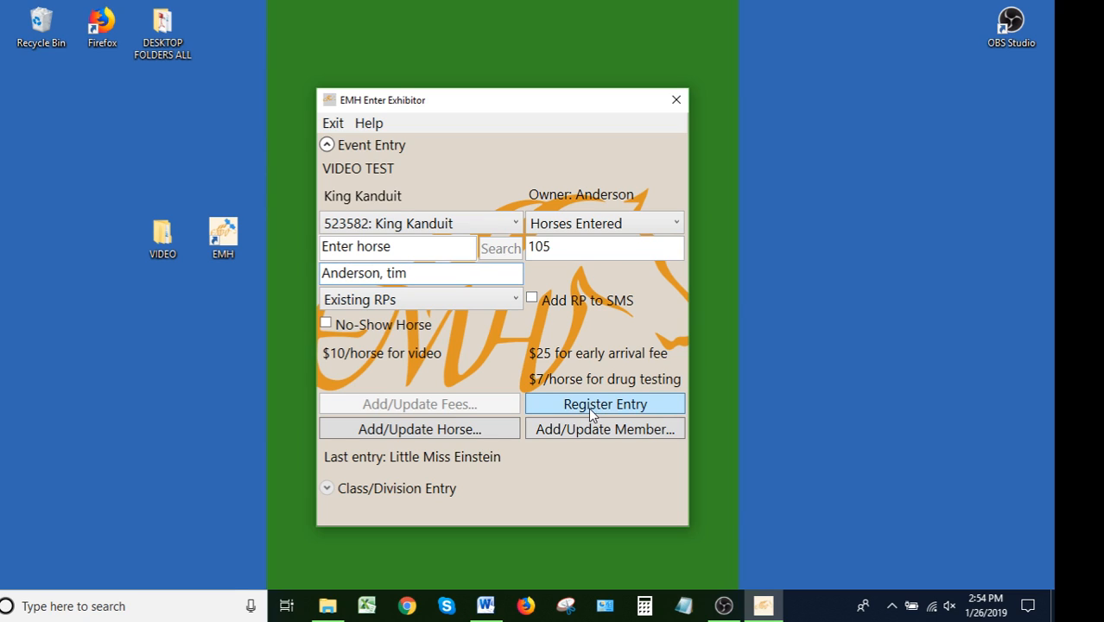
left_click(533, 298)
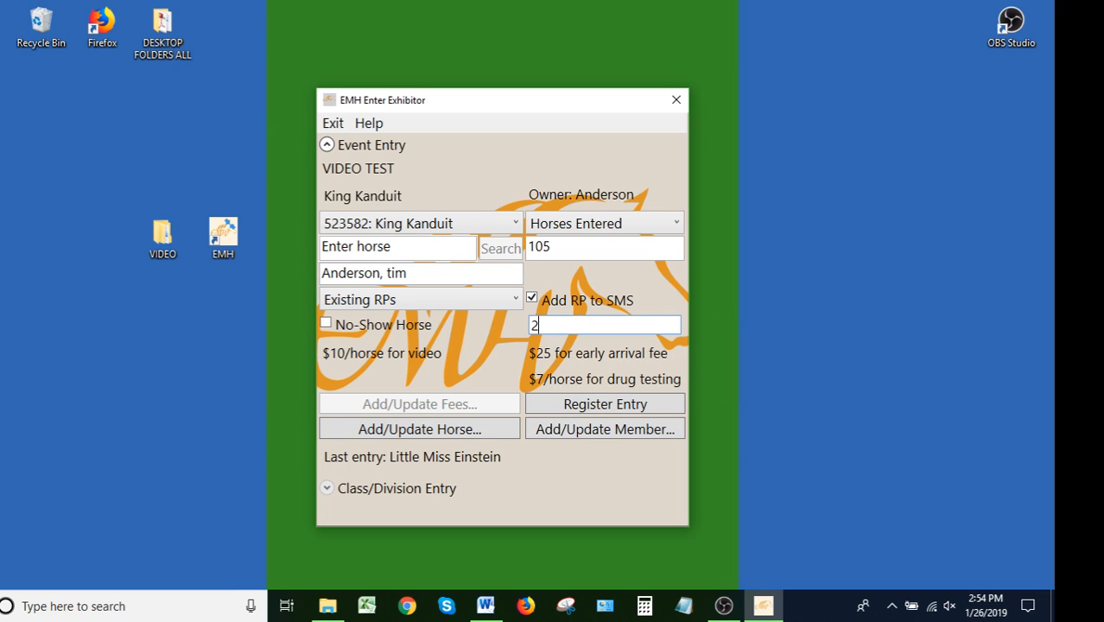
left_click(611, 404)
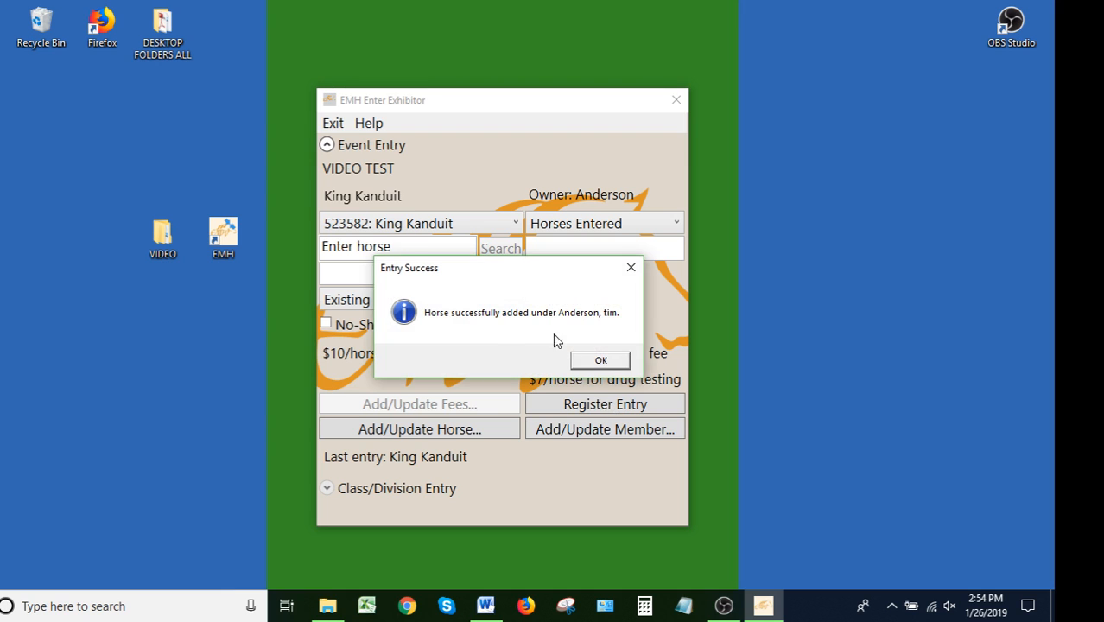
left_click(599, 360)
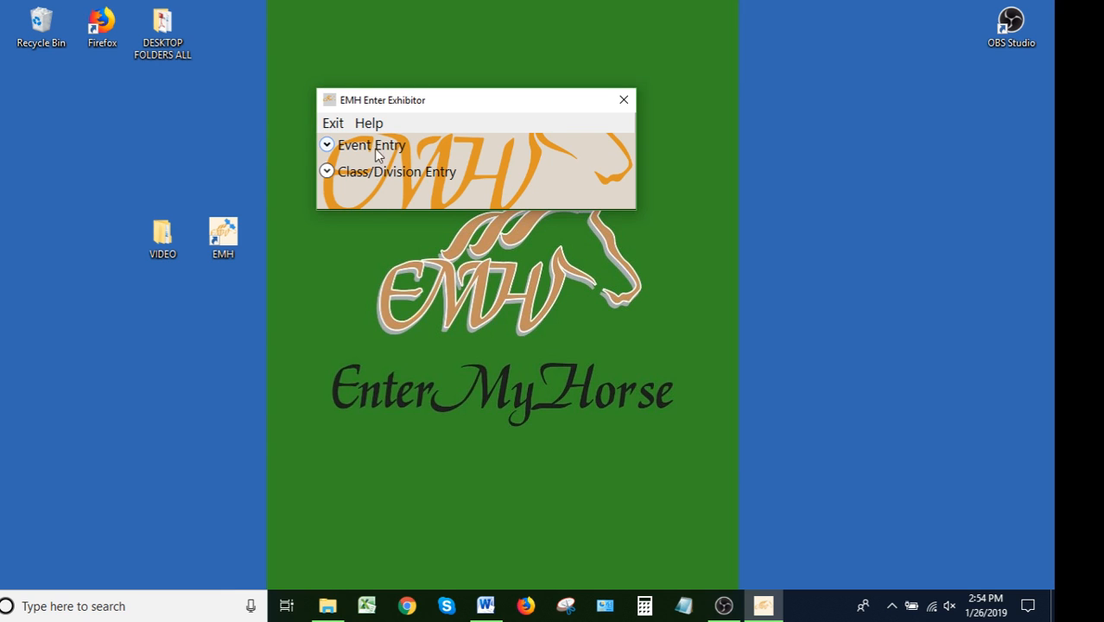
Open class/division entry and register King Kanduit in class 1 {ID: 1} with a rider looked up by member number
left_click(370, 176)
left_click(373, 199)
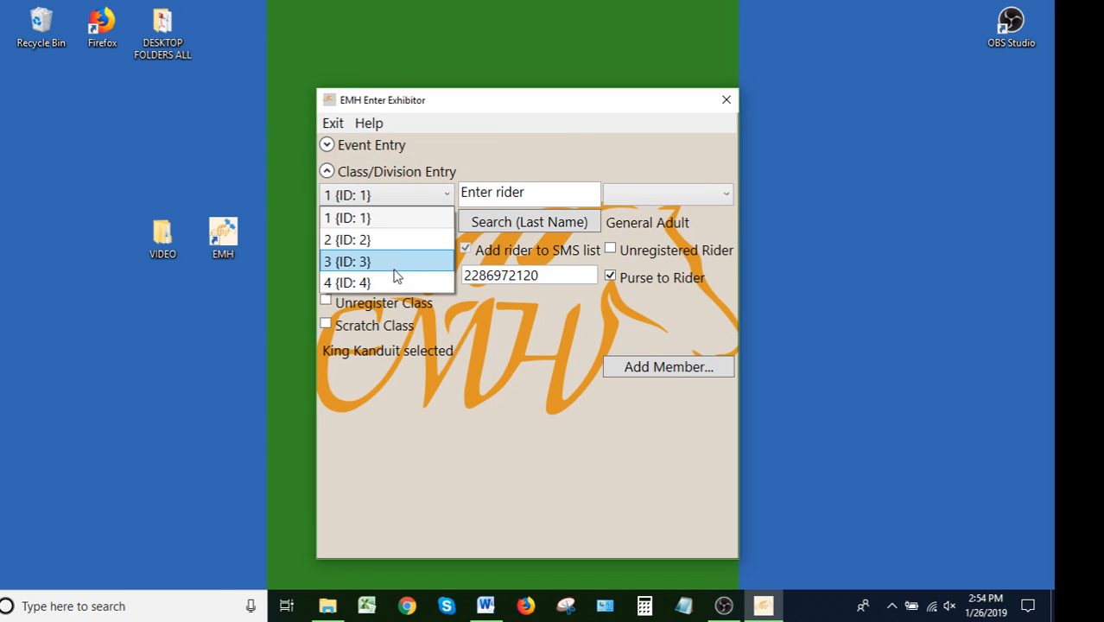
left_click(387, 222)
left_click(587, 196)
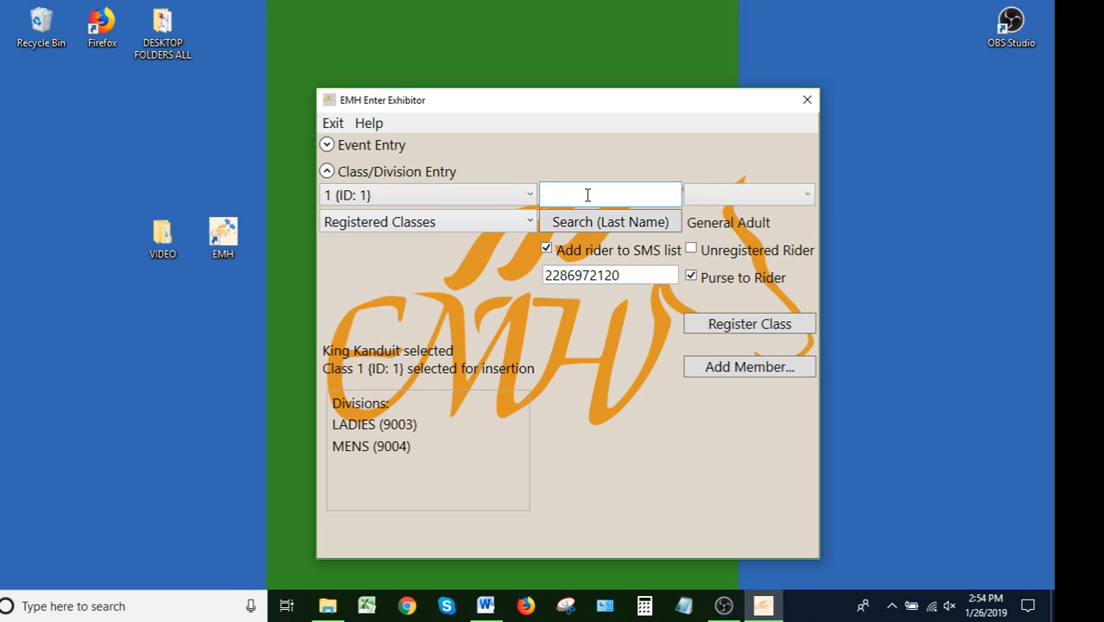
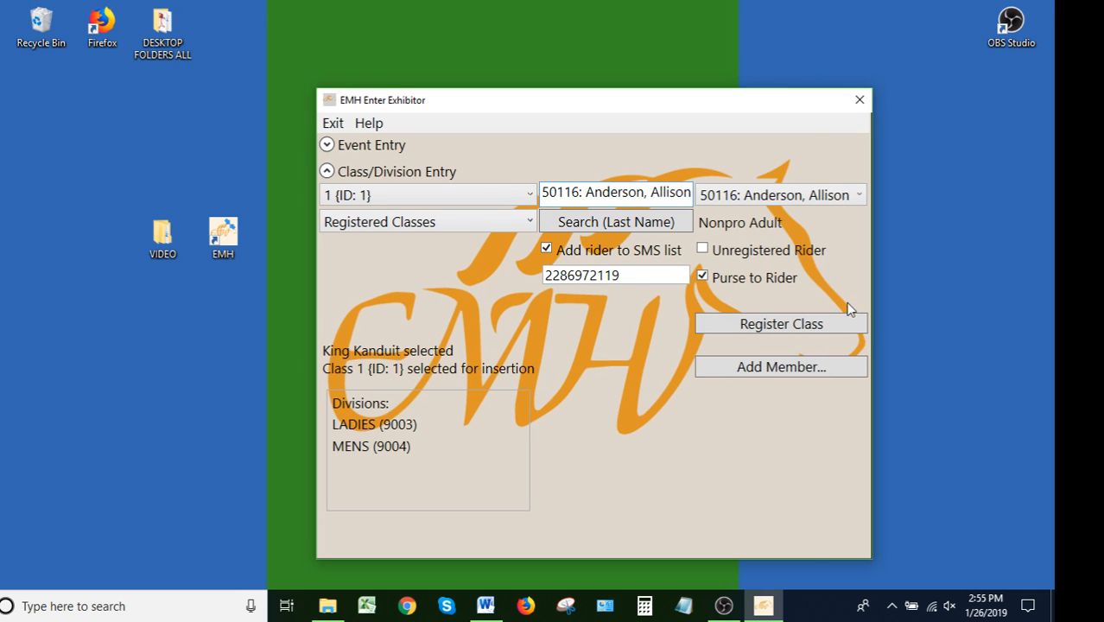
left_click(752, 323)
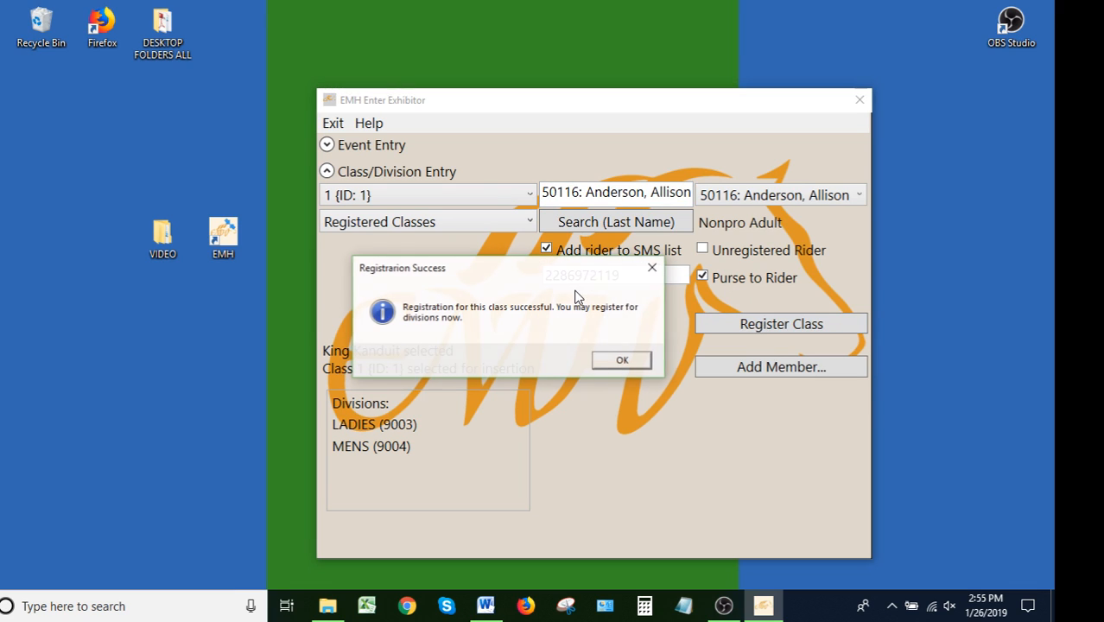
left_click(623, 362)
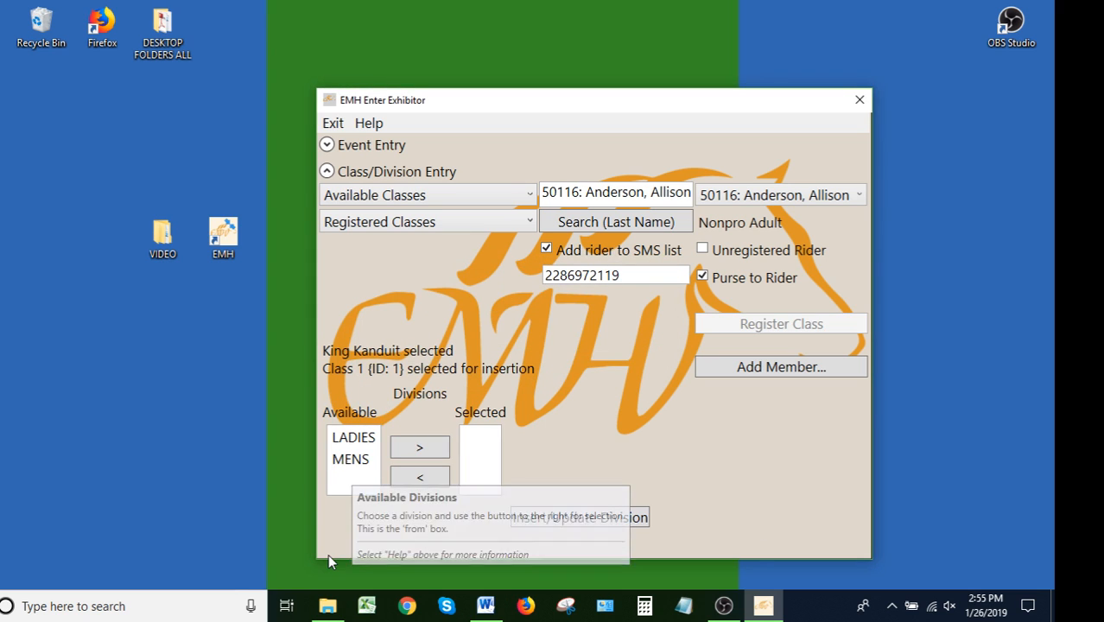
Move the LADIES division to the selected list for class 1 and register the division
left_click(353, 437)
left_click(420, 447)
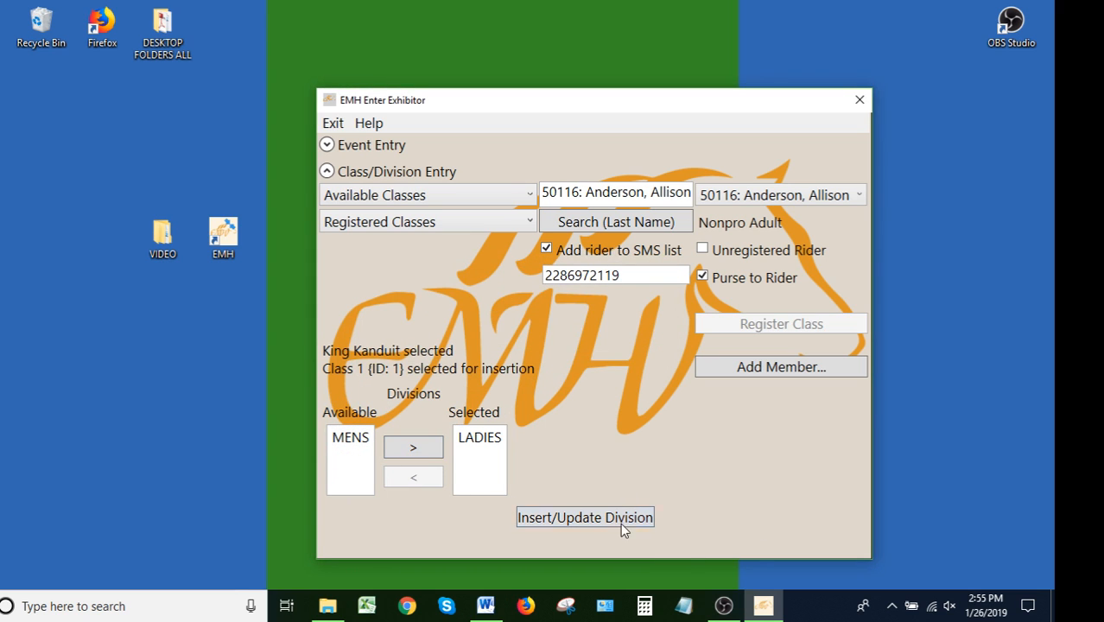
left_click(617, 516)
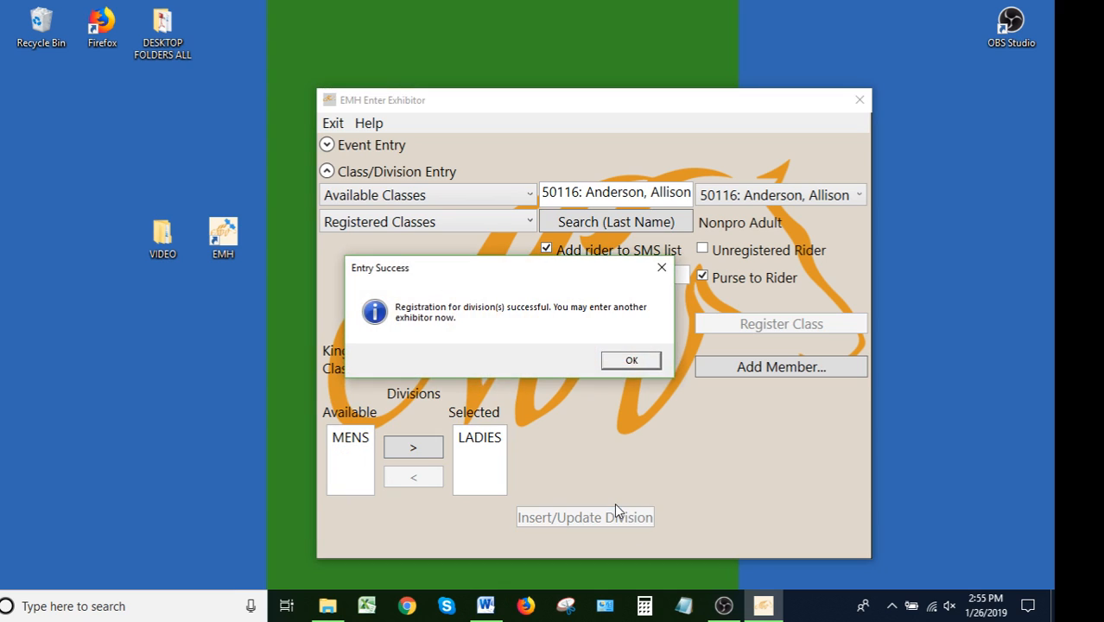
left_click(629, 361)
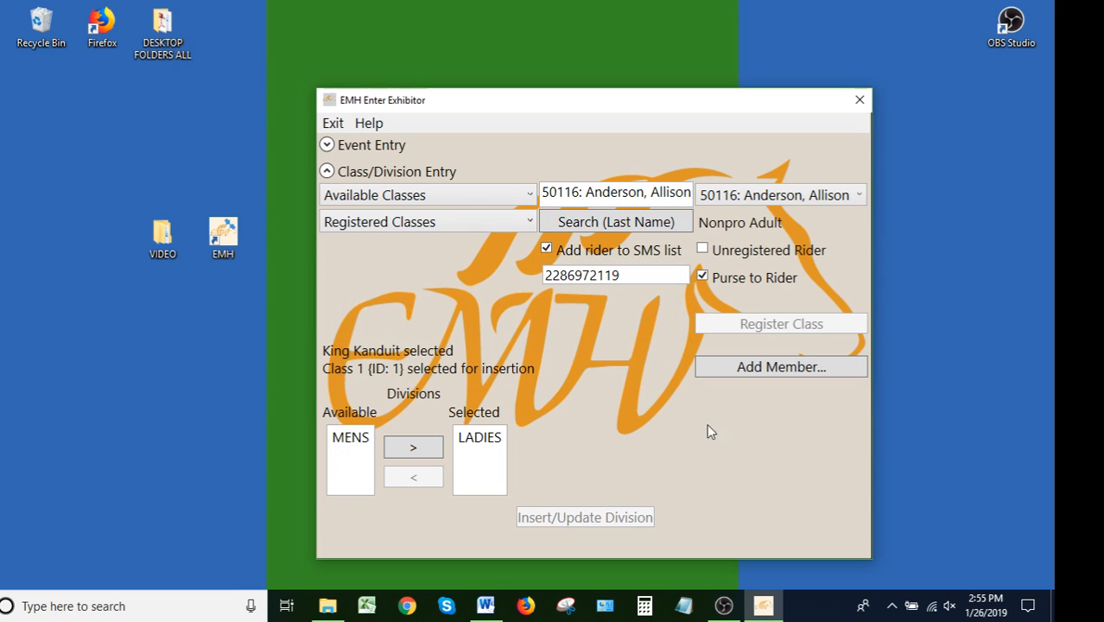
Select class 3 {ID: 3}, look up another rider by member number and decline the membership update
left_click(426, 198)
left_click(392, 241)
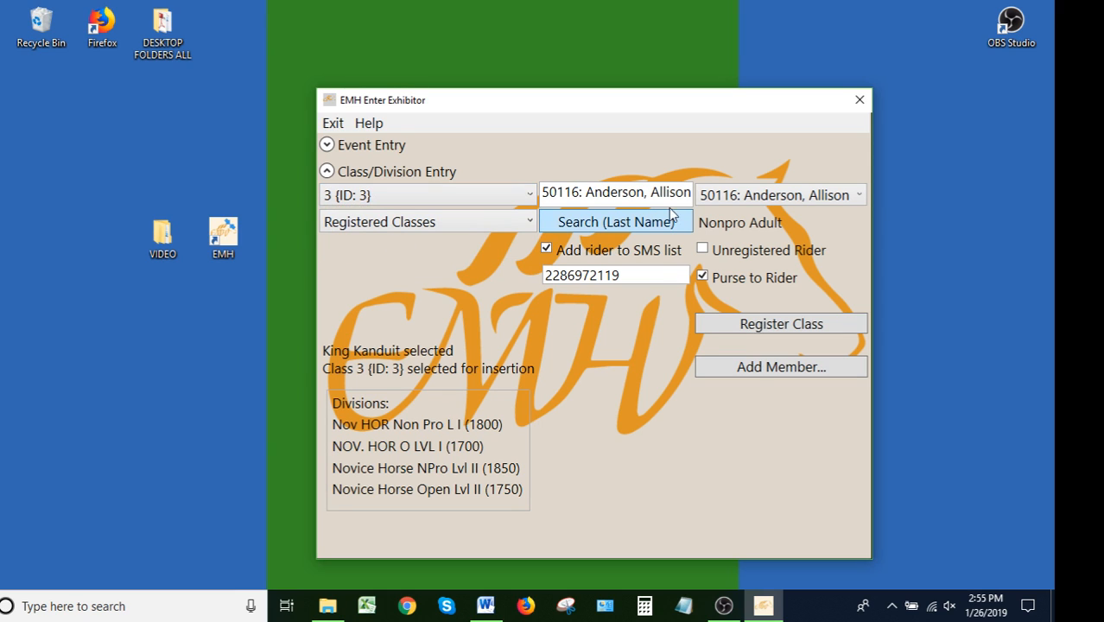
triple_click(599, 192)
key("BackSpace")
type("42312")
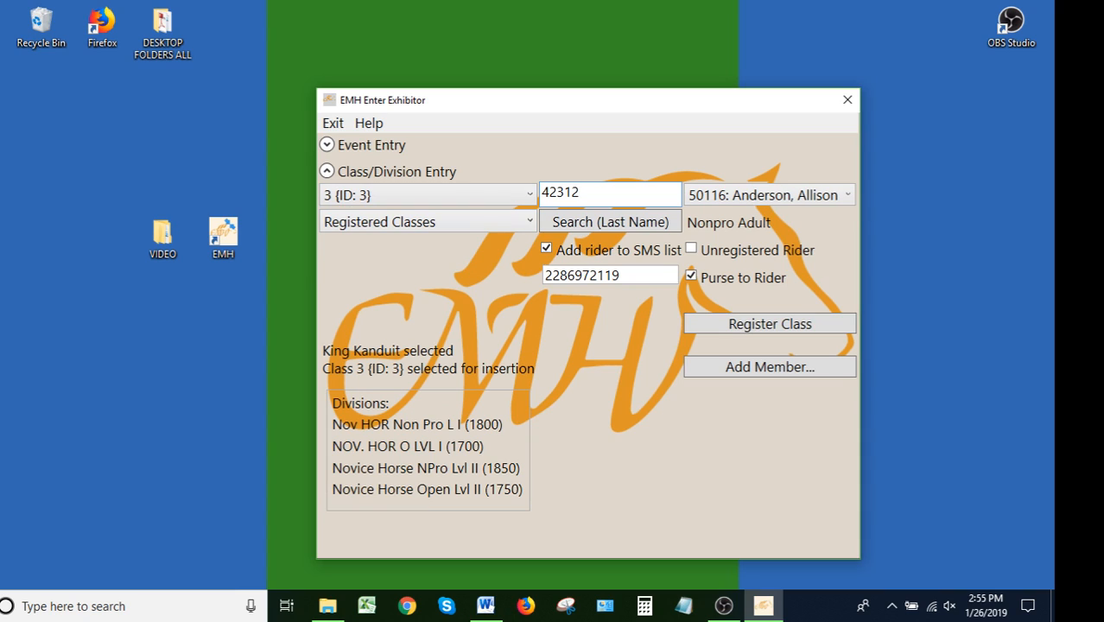
type("1")
key("BackSpace")
key("BackSpace")
type("132")
key("Return")
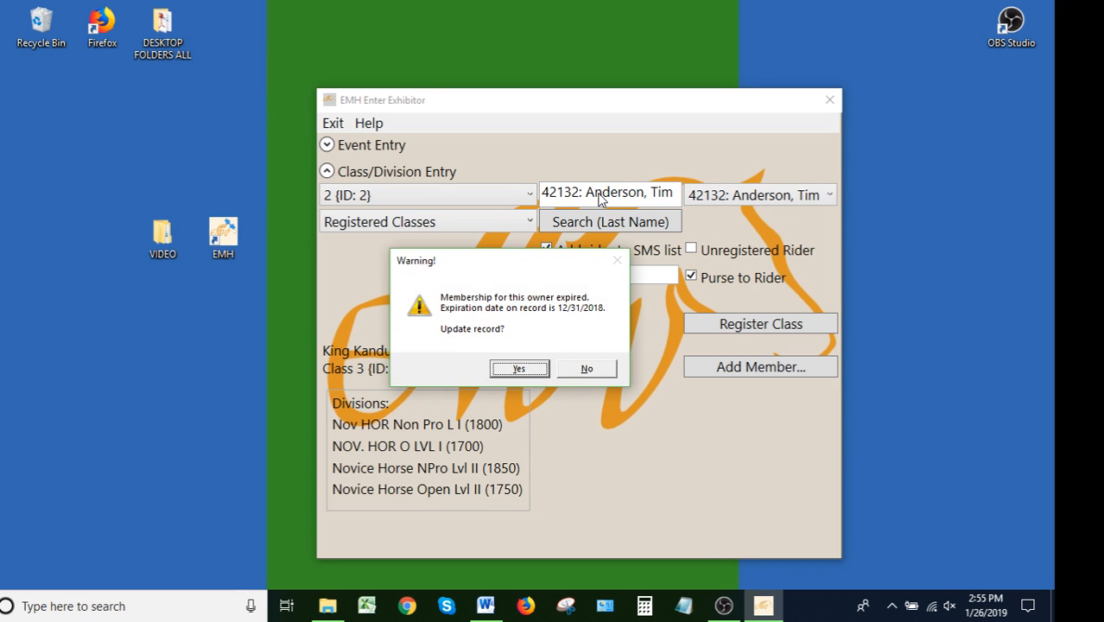
left_click(586, 368)
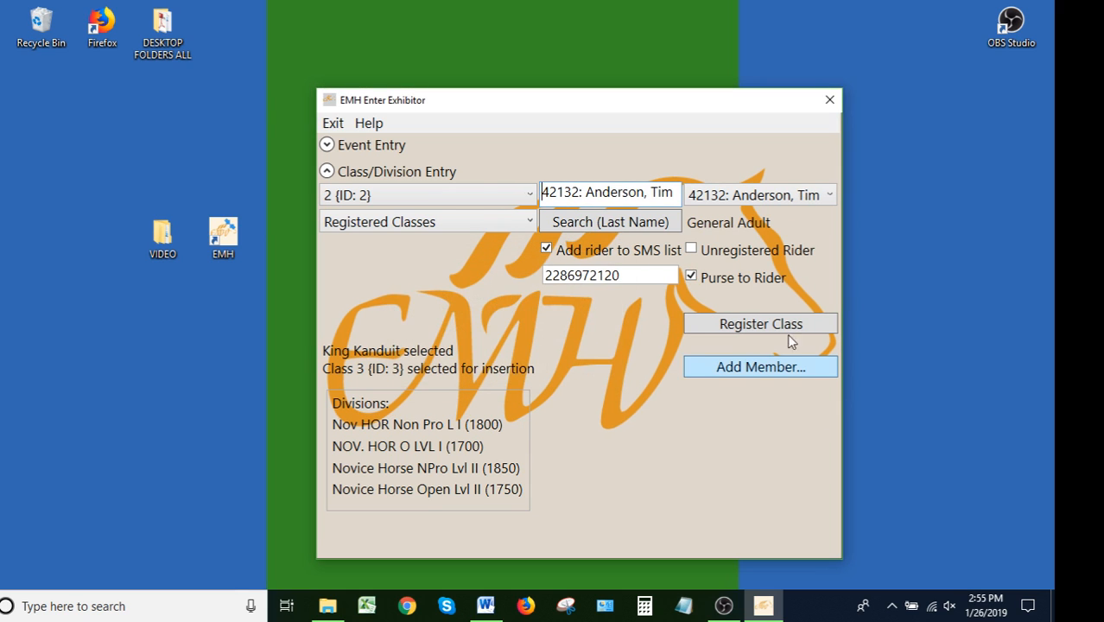
Remove the rider from the SMS list and register the class 3 entry
left_click(548, 249)
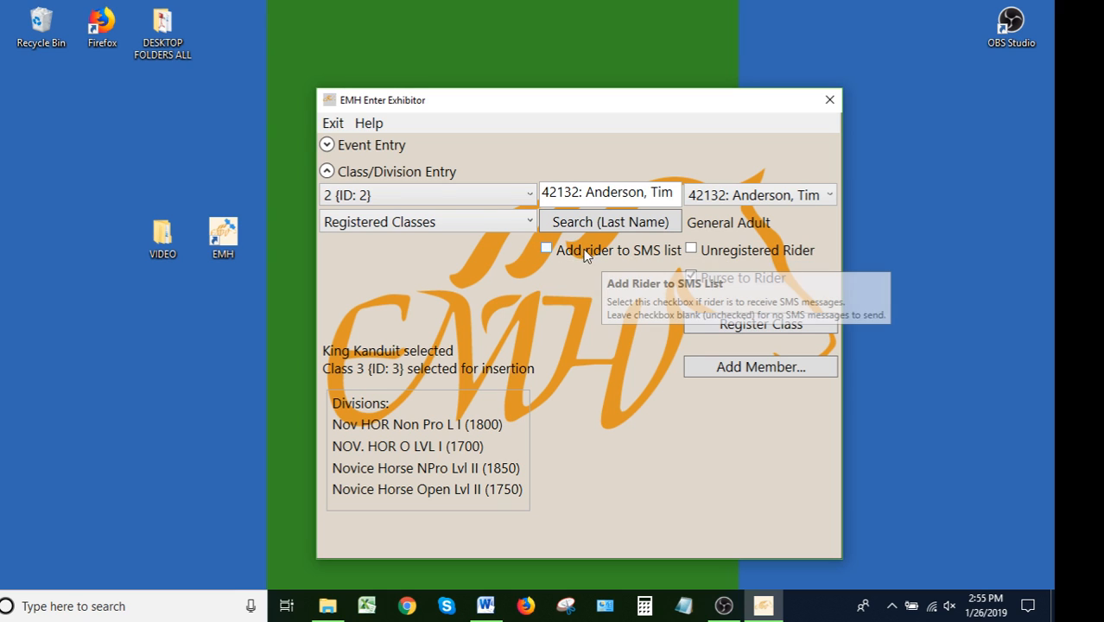
left_click(736, 326)
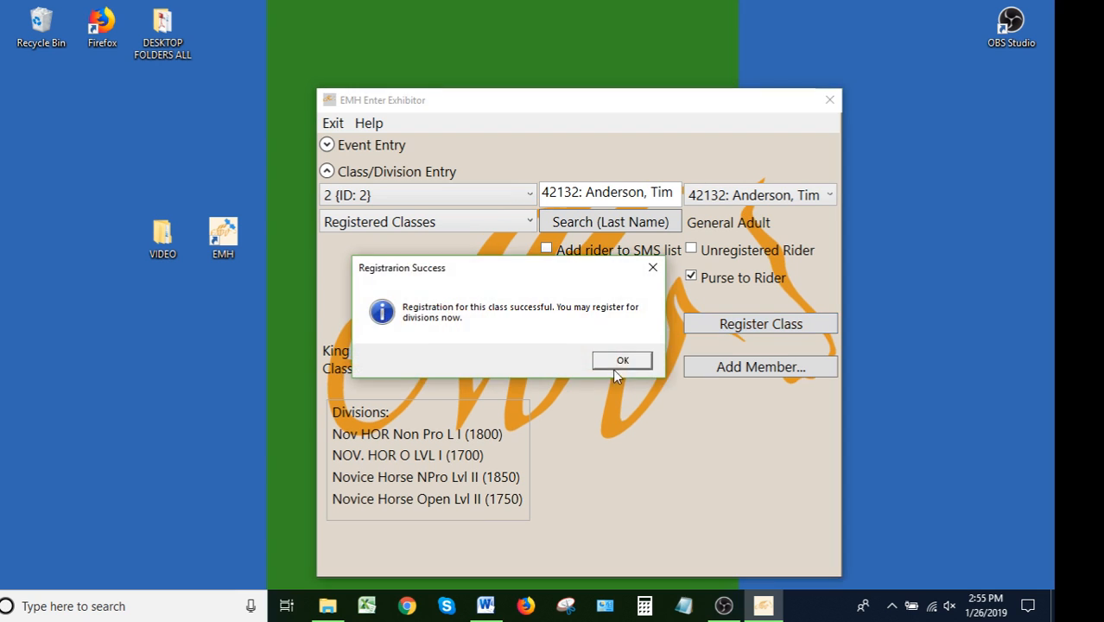
left_click(616, 368)
Select the NOV. HOR O LVL I and Novice Horse Open Lvl II divisions and register them
left_click(477, 459)
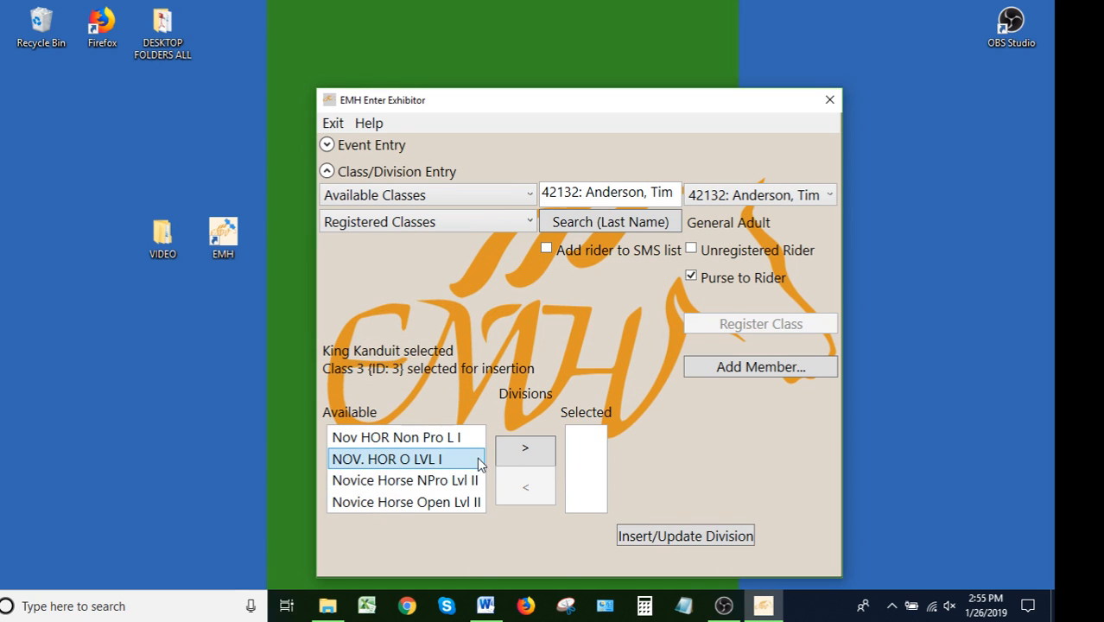
left_click(535, 458)
left_click(437, 482)
left_click(524, 451)
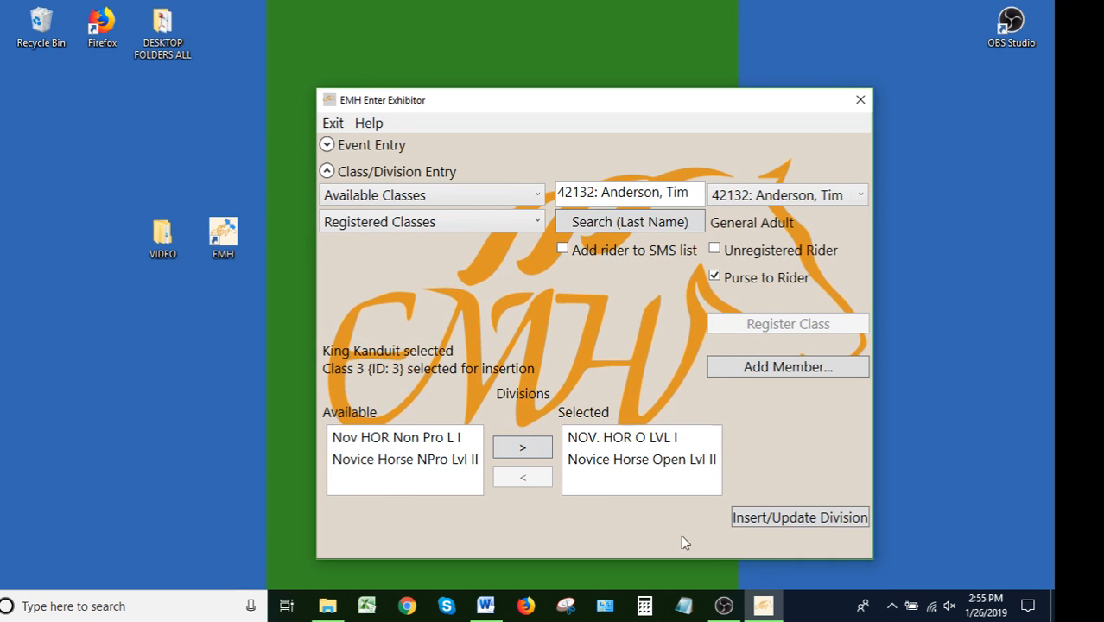
left_click(796, 521)
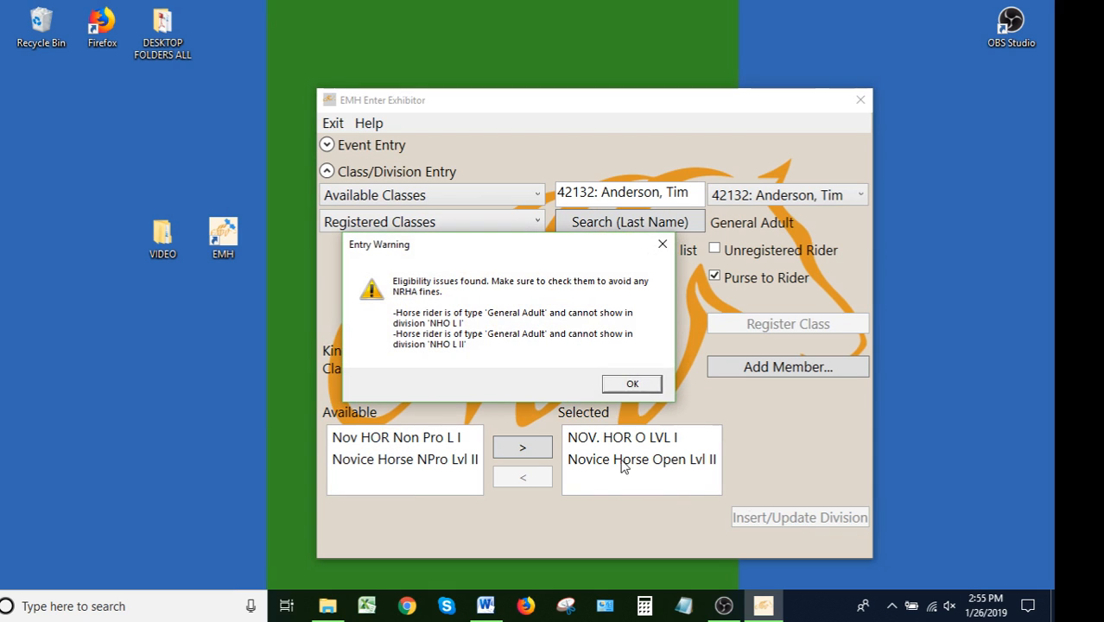
Acknowledge the eligibility warning and registration confirmation, then return to the event entry section
left_click(632, 382)
left_click(632, 361)
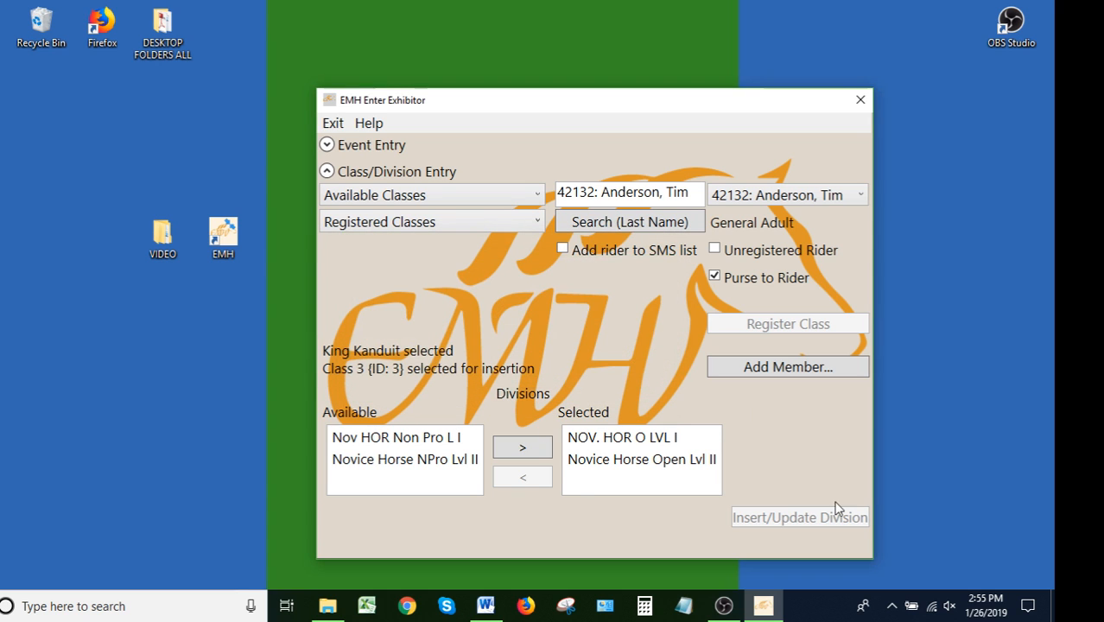
left_click(346, 149)
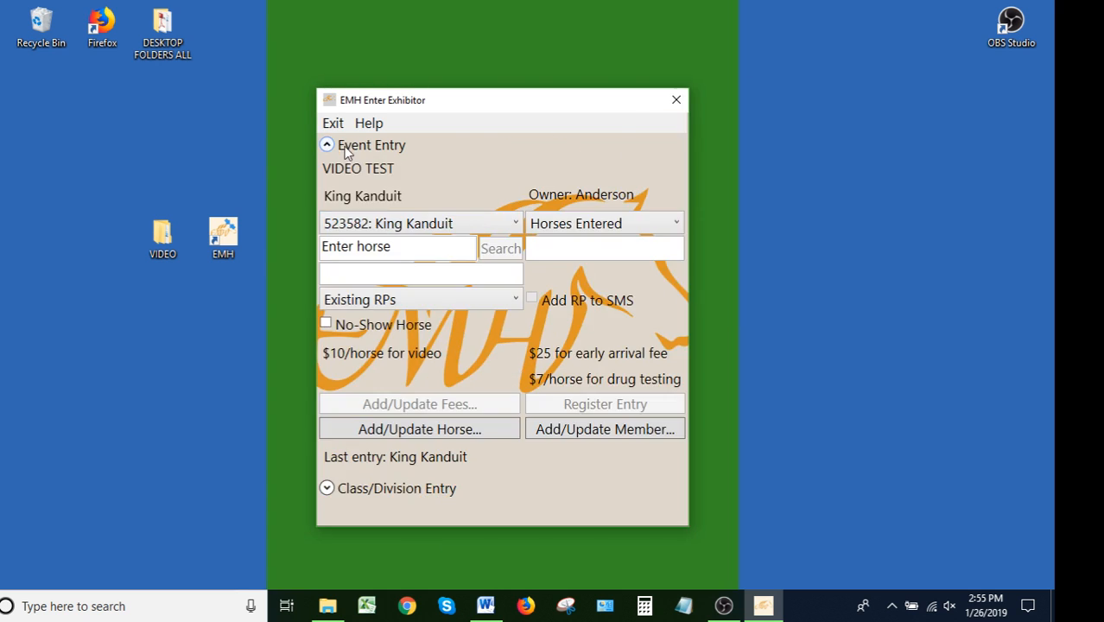
Search for the horse A & B Boogie By The Bar and decline updating the owner's expired membership
left_click(394, 247)
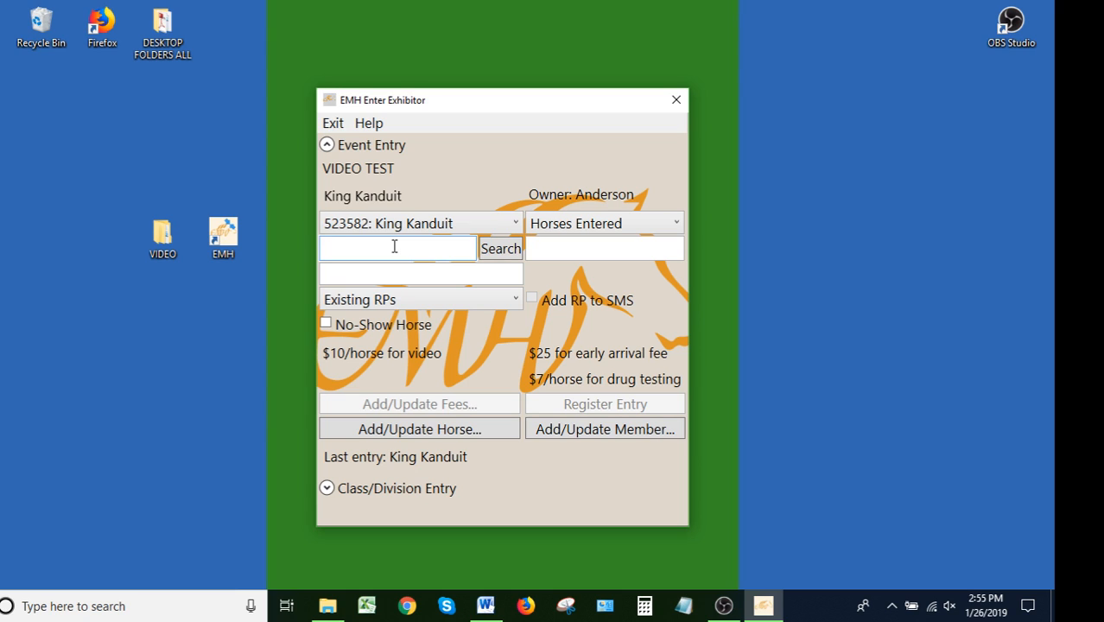
type("a & B")
left_click(501, 252)
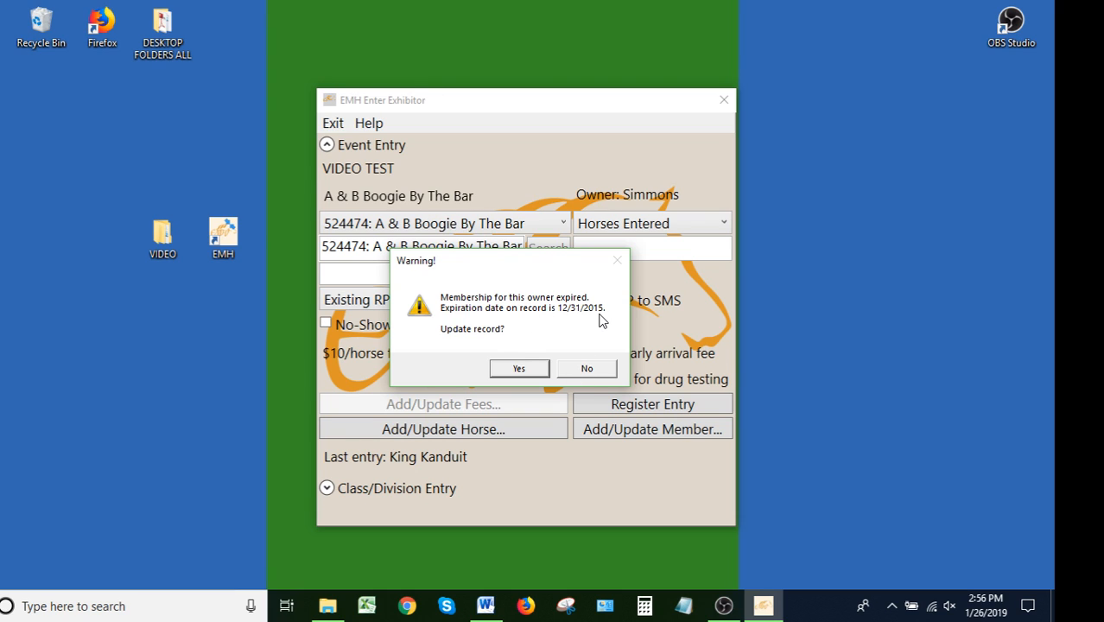
left_click(585, 370)
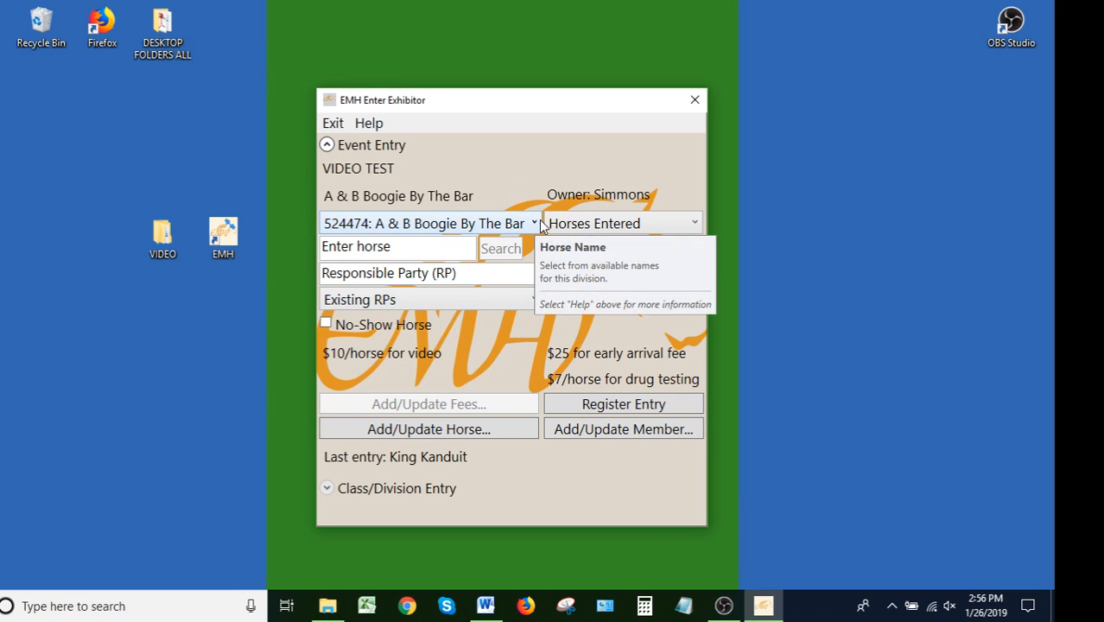
Register the horse's entry with number 110 and responsible party Simmons
left_click(570, 251)
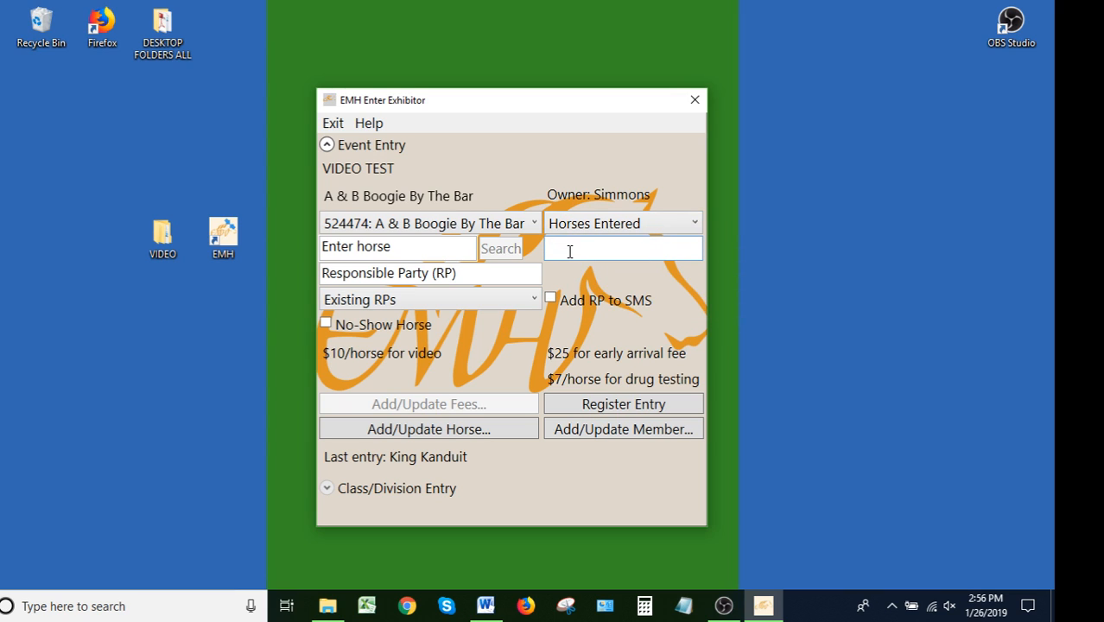
type("110")
left_click(474, 282)
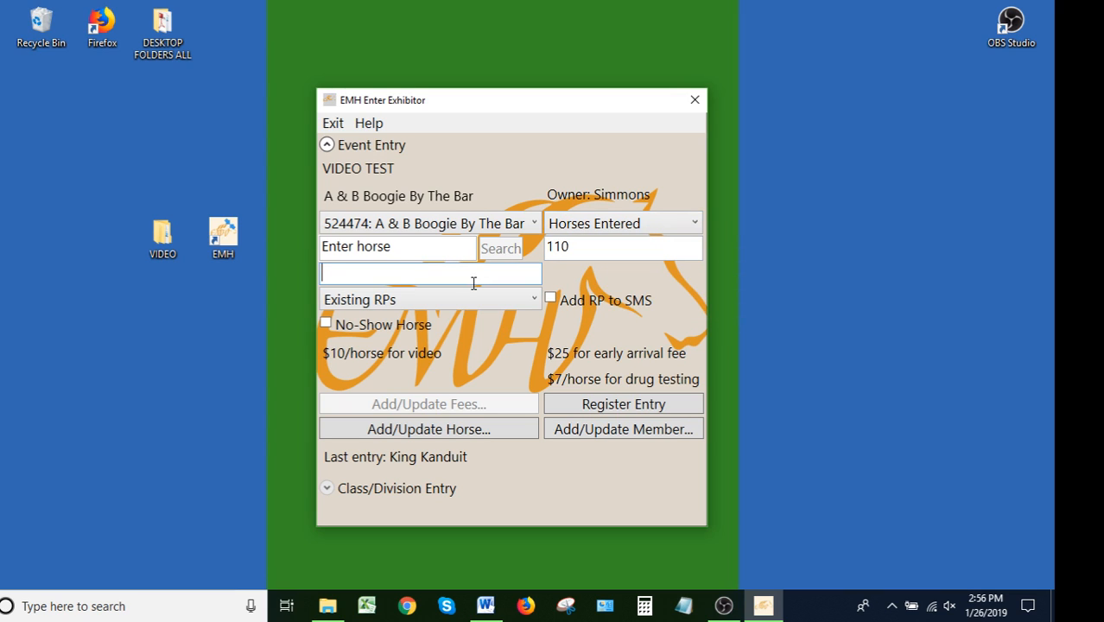
type("Simmons")
left_click(631, 403)
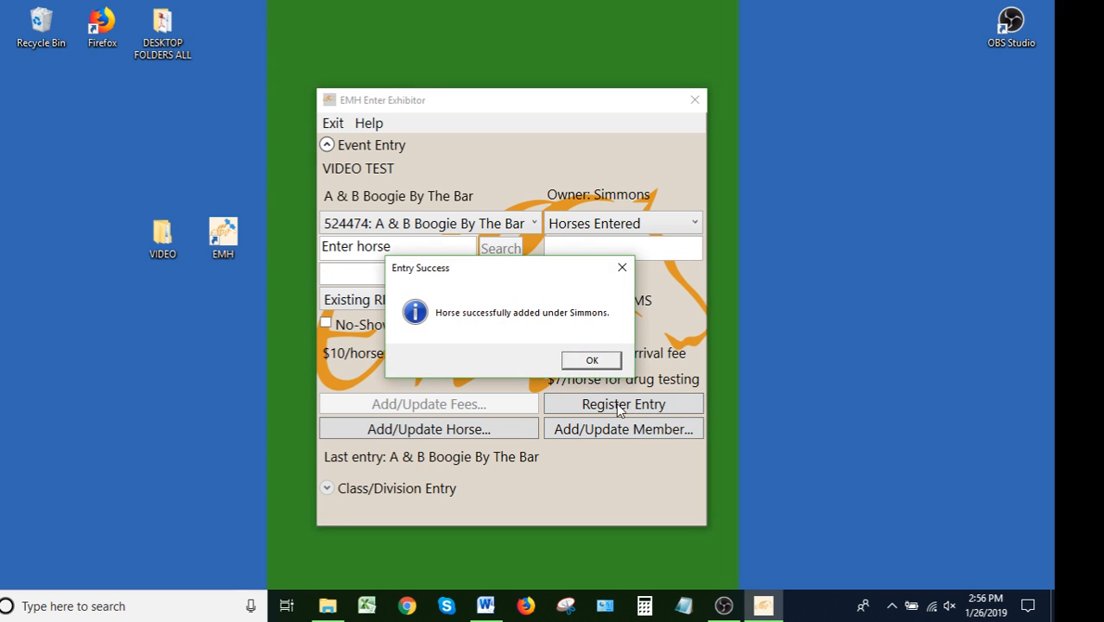
left_click(587, 363)
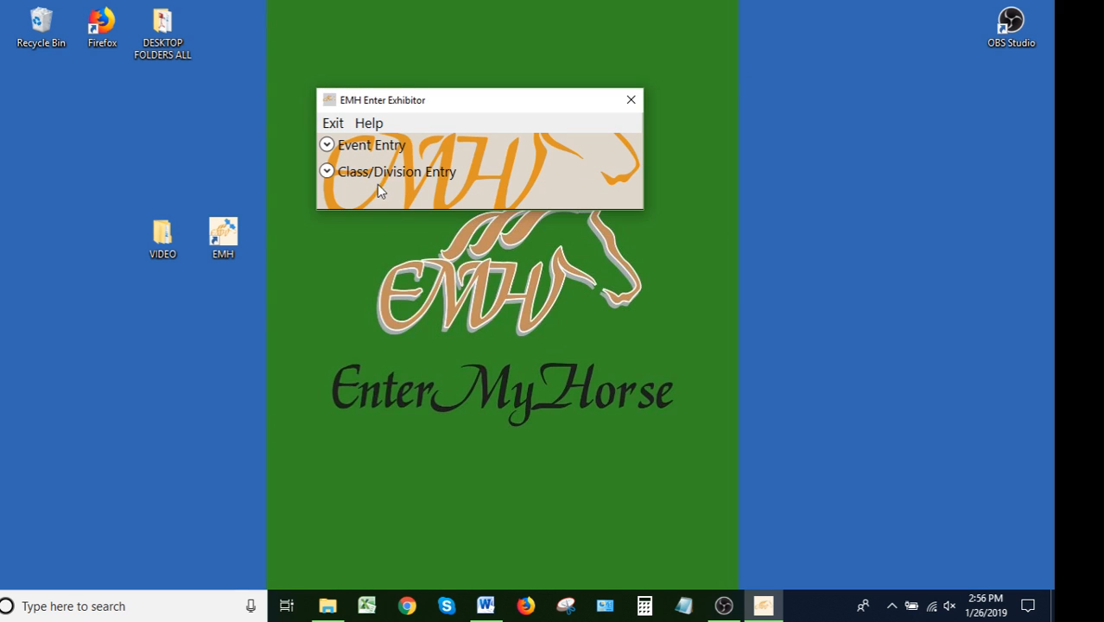
Select class 1 {ID: 1}, look up the rider by member number and register the class
left_click(372, 173)
left_click(402, 197)
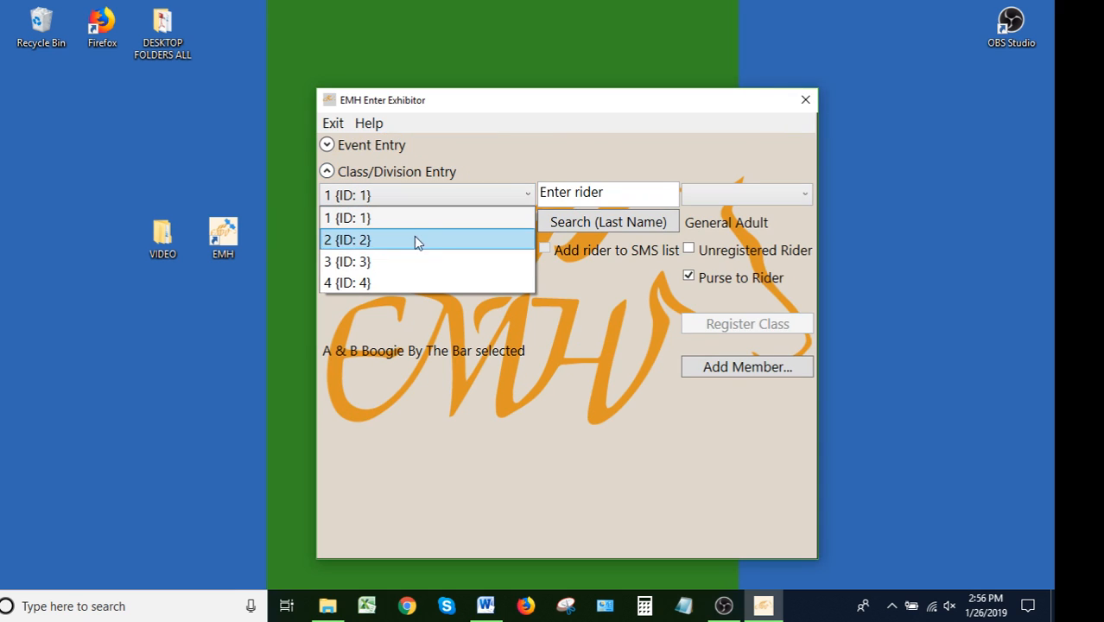
left_click(414, 224)
left_click(597, 197)
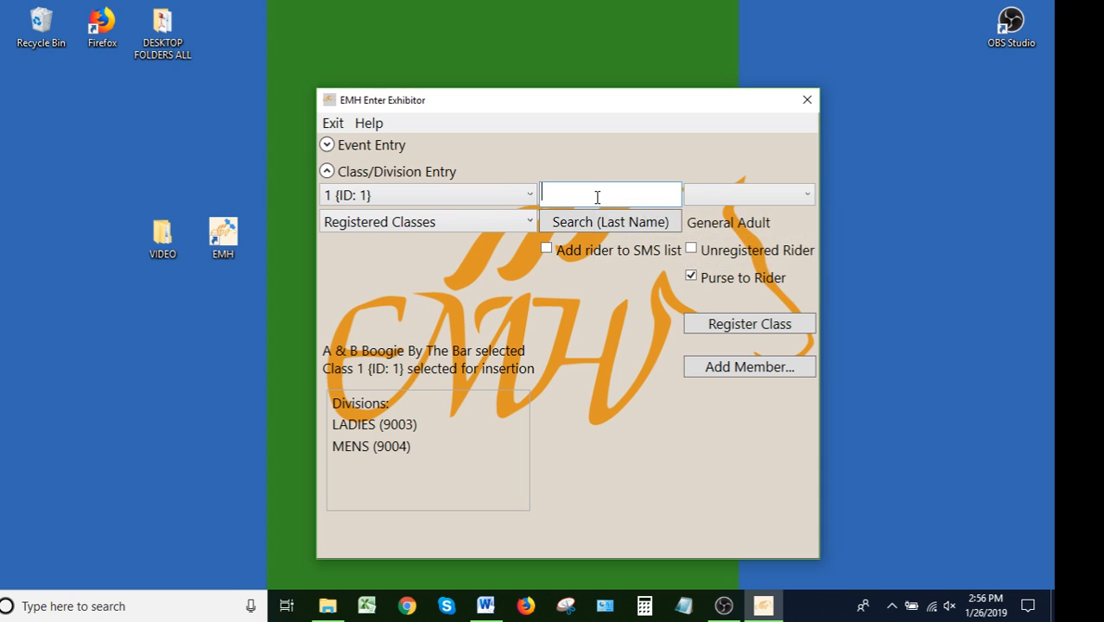
type("4")
key("BackSpace")
type("15789")
key("Return")
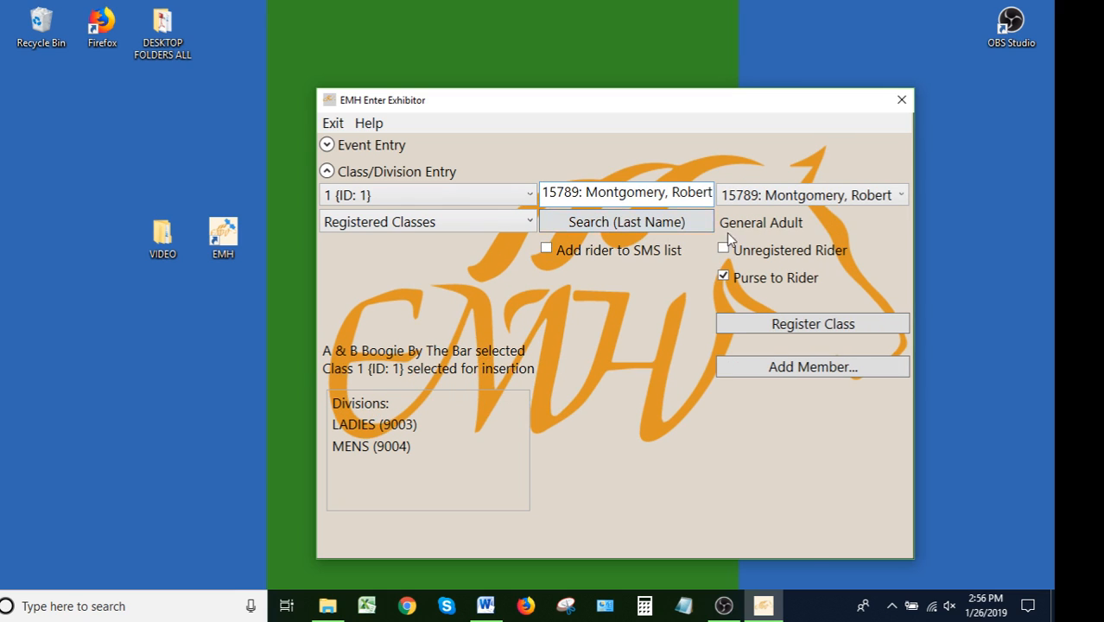
left_click(817, 327)
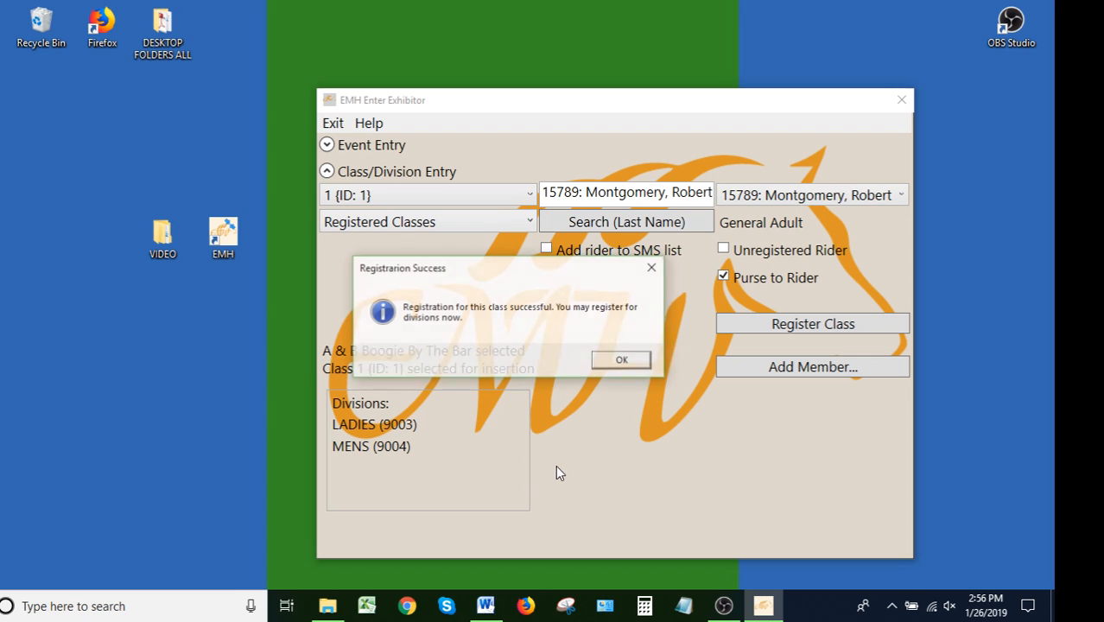
left_click(624, 358)
Move the MENS division to the selected list and register the division
left_click(368, 461)
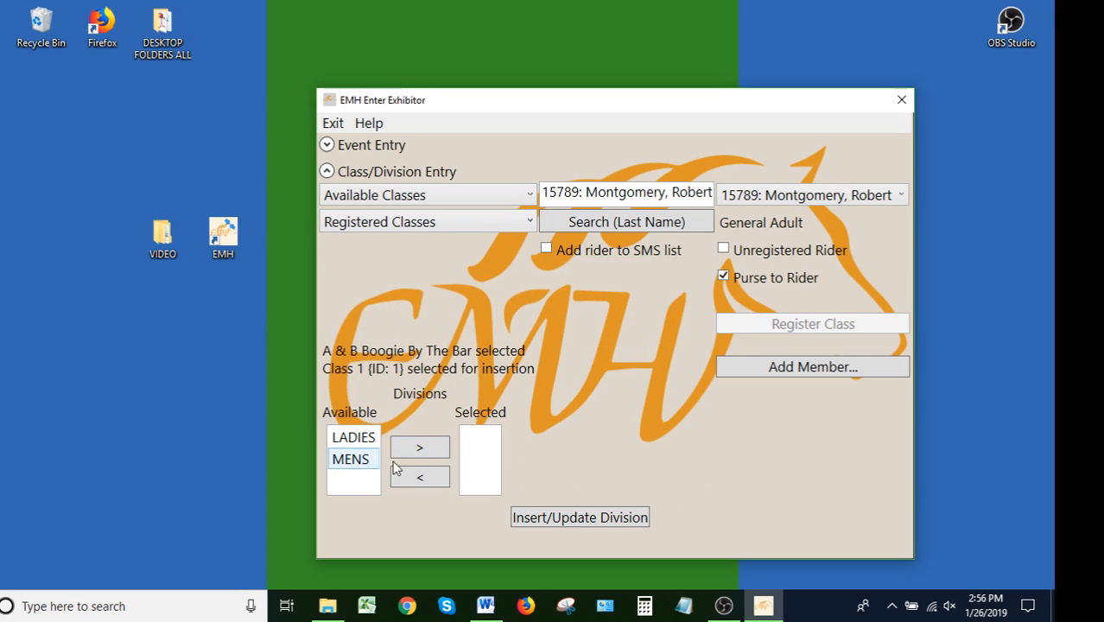
left_click(420, 448)
left_click(615, 524)
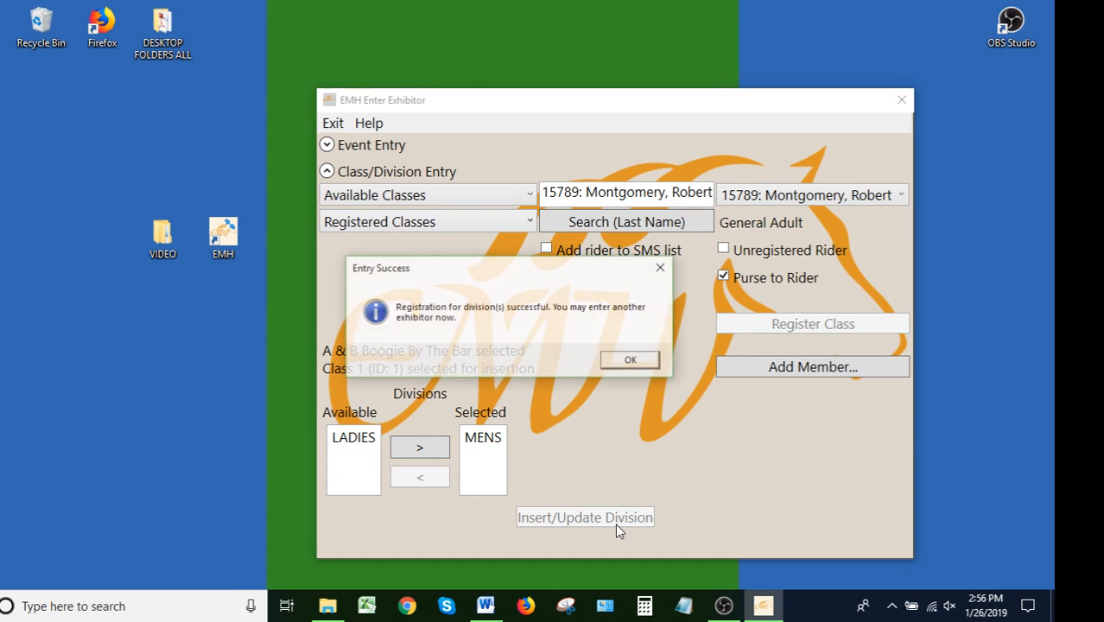
left_click(631, 359)
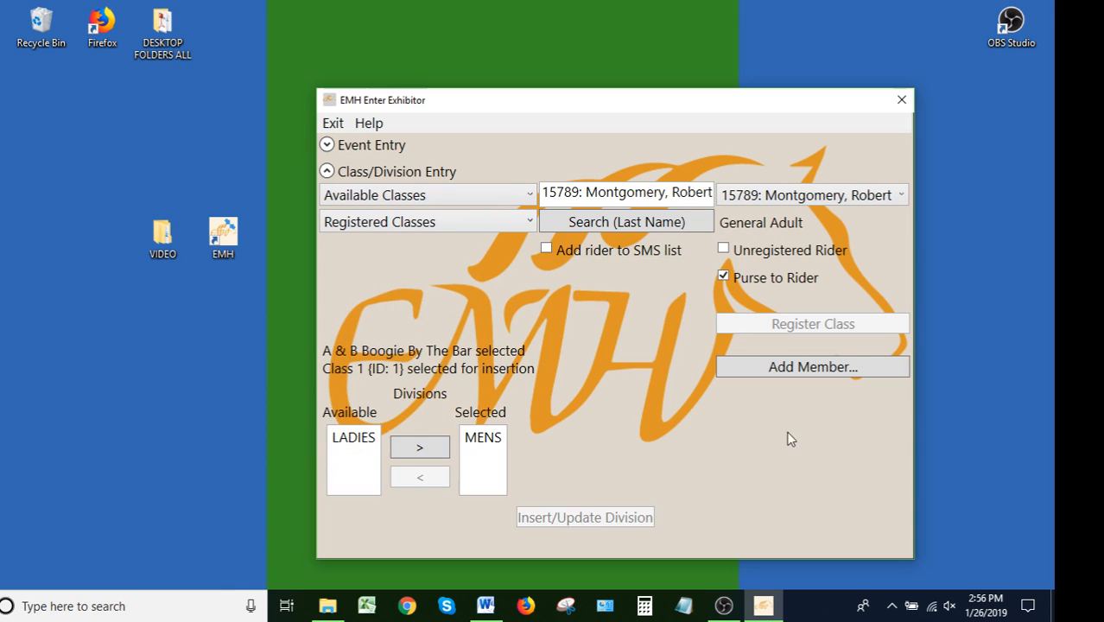
Select class 3 {ID: 3} and register the class for the same rider
left_click(364, 196)
left_click(365, 239)
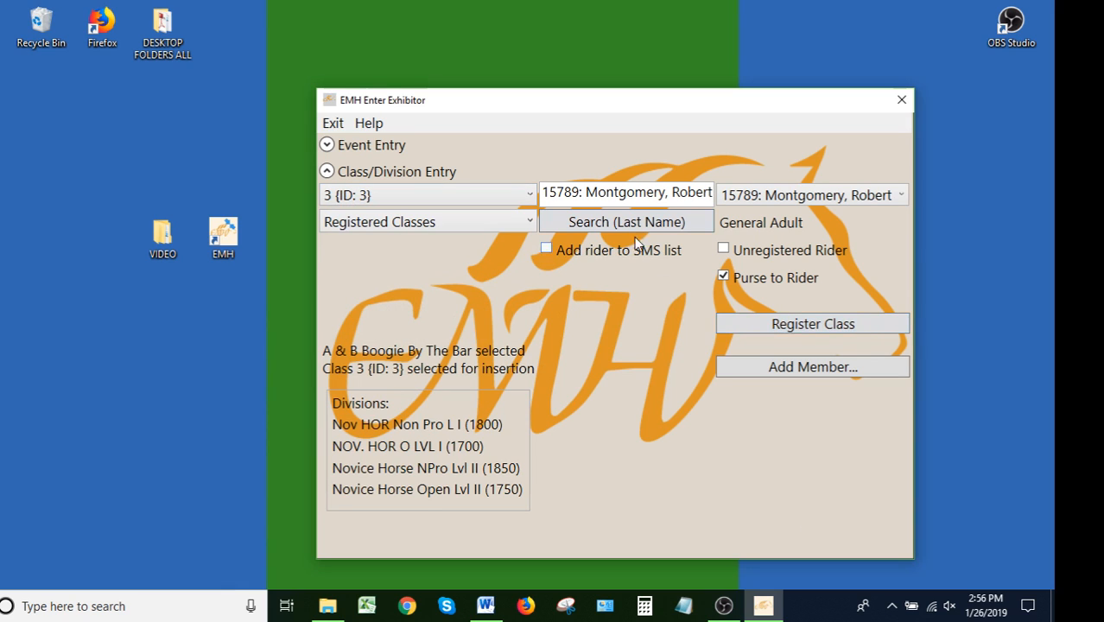
left_click(801, 328)
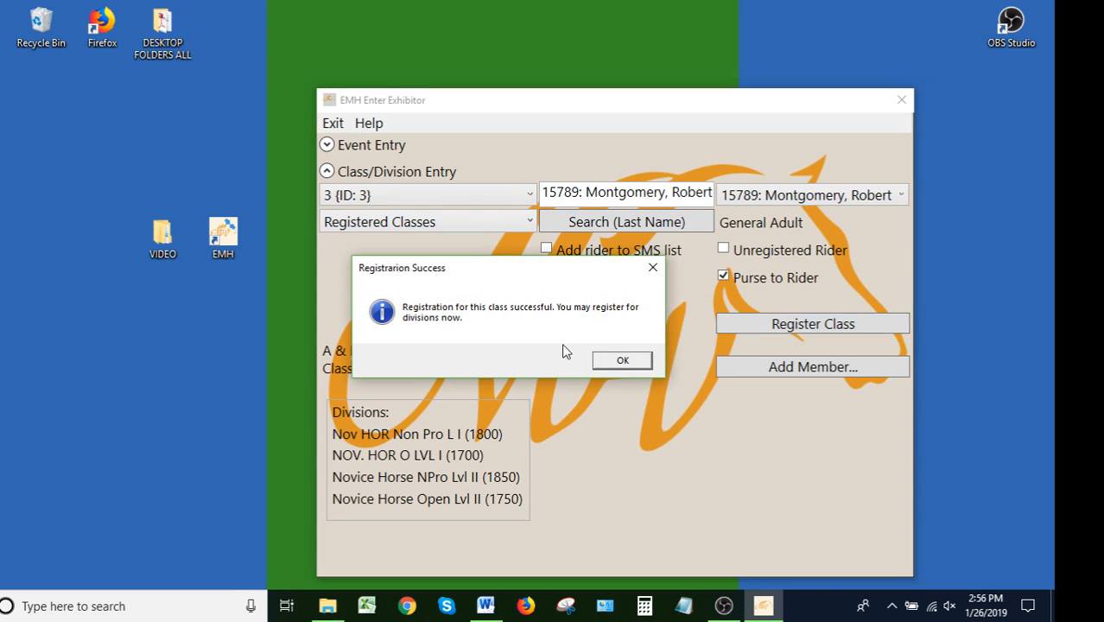
left_click(622, 360)
Move NOV. HOR O LVL I and Novice Horse Open Lvl II to the selected divisions
left_click(406, 459)
left_click(504, 467)
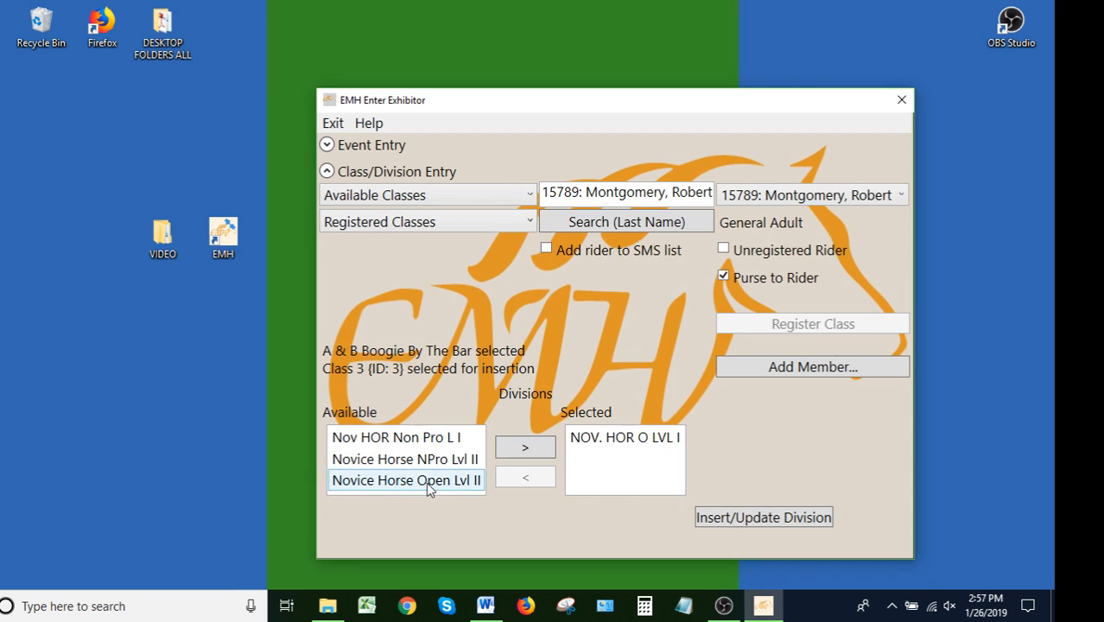
left_click(424, 481)
left_click(522, 450)
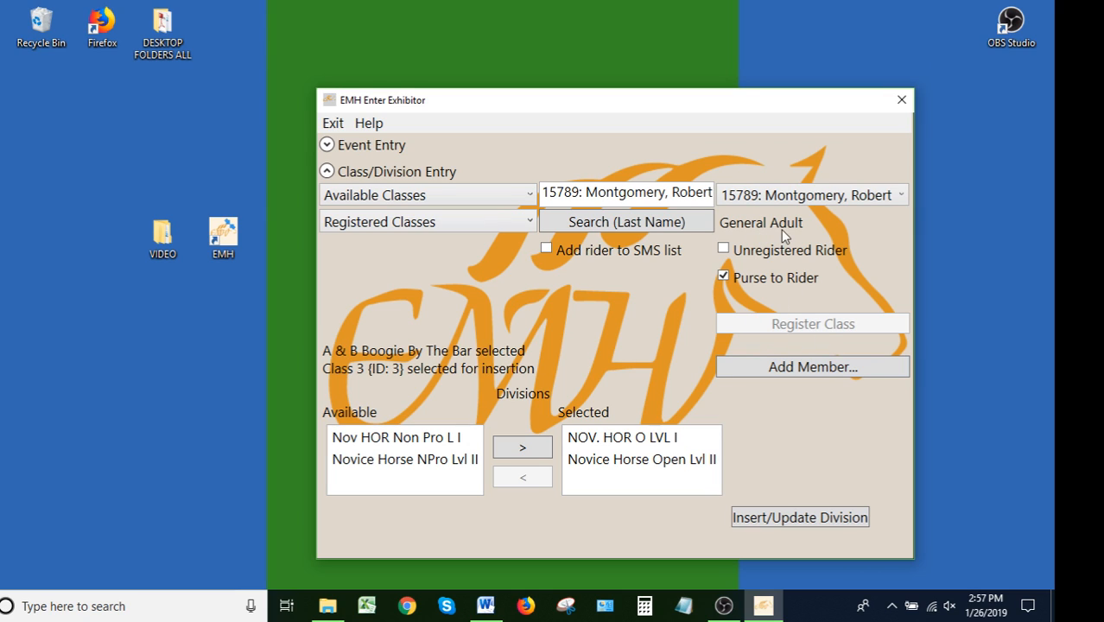
Open the rider's member record by member number in Add Member and close it without changes
left_click(805, 370)
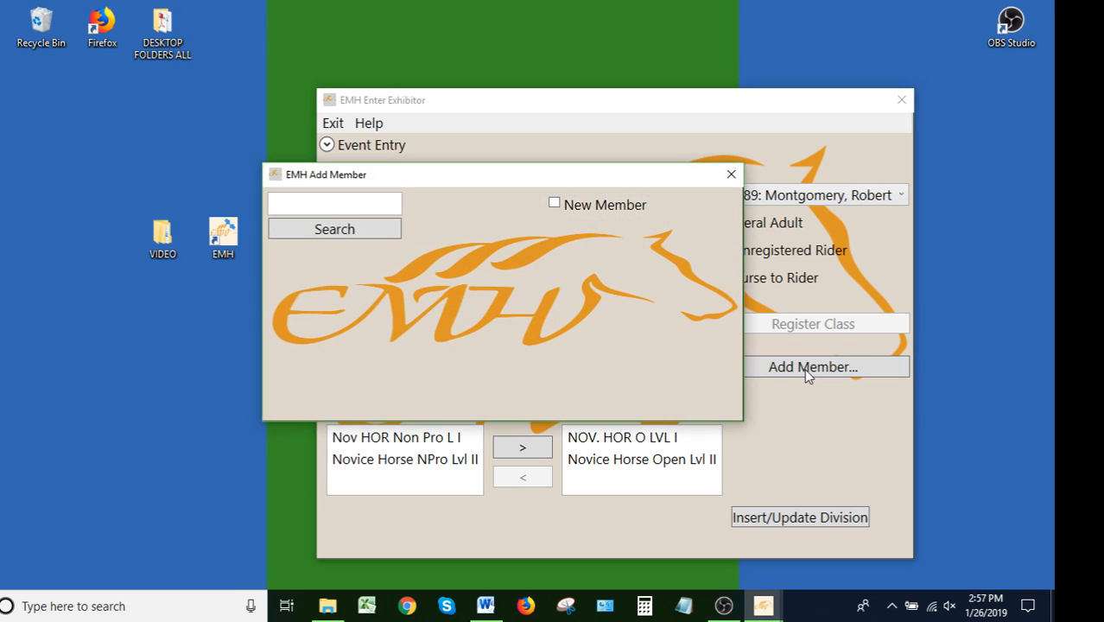
left_click(288, 203)
type("15789")
left_click(279, 225)
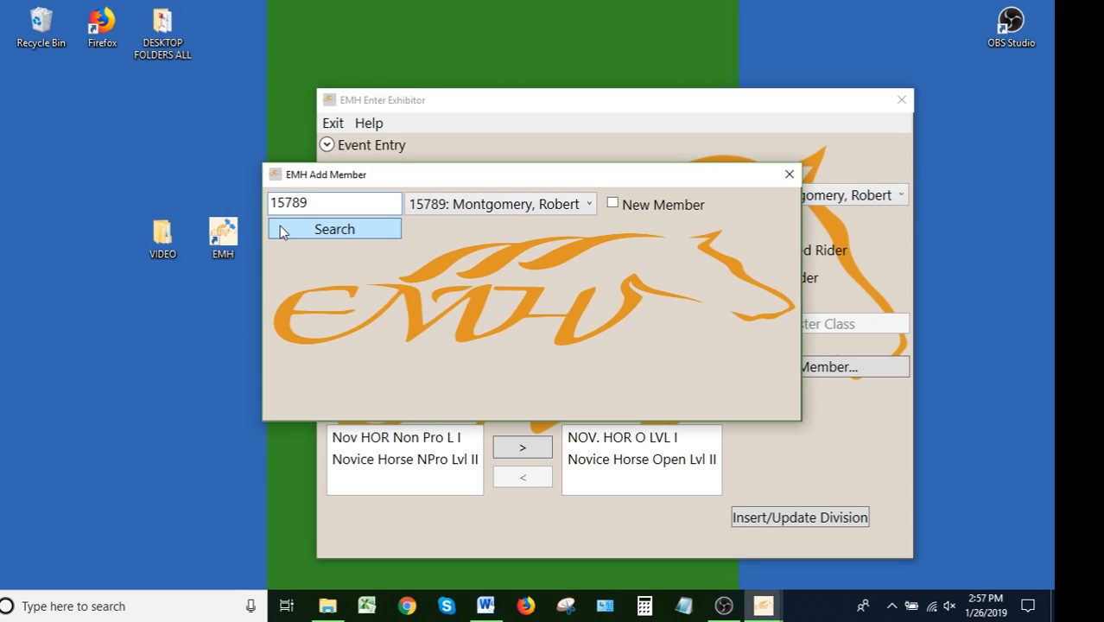
left_click(516, 209)
left_click(510, 228)
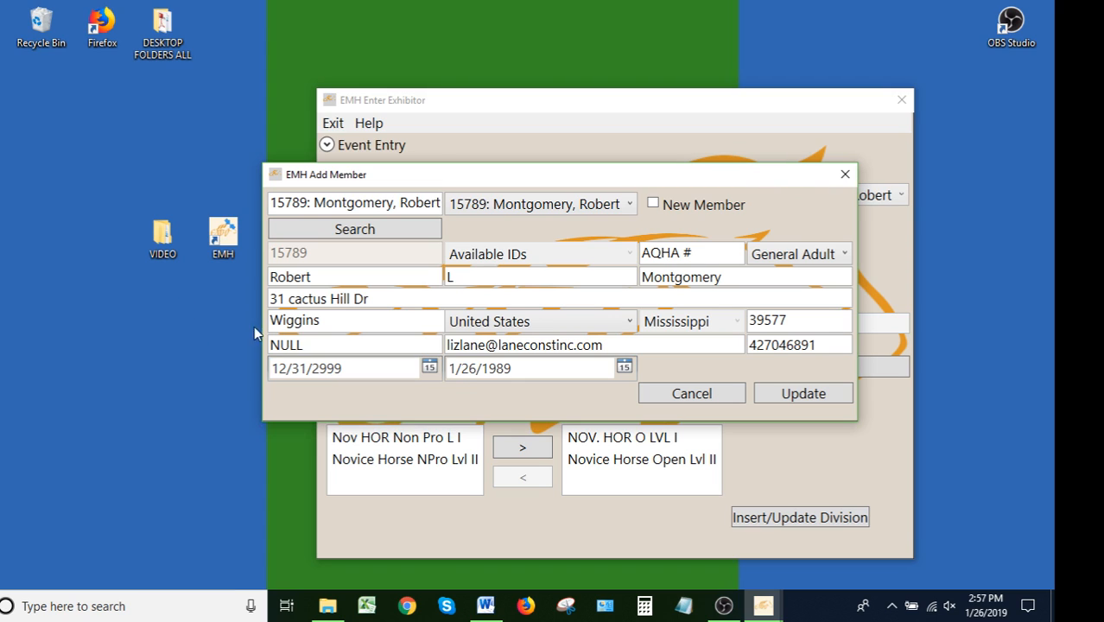
left_click(845, 174)
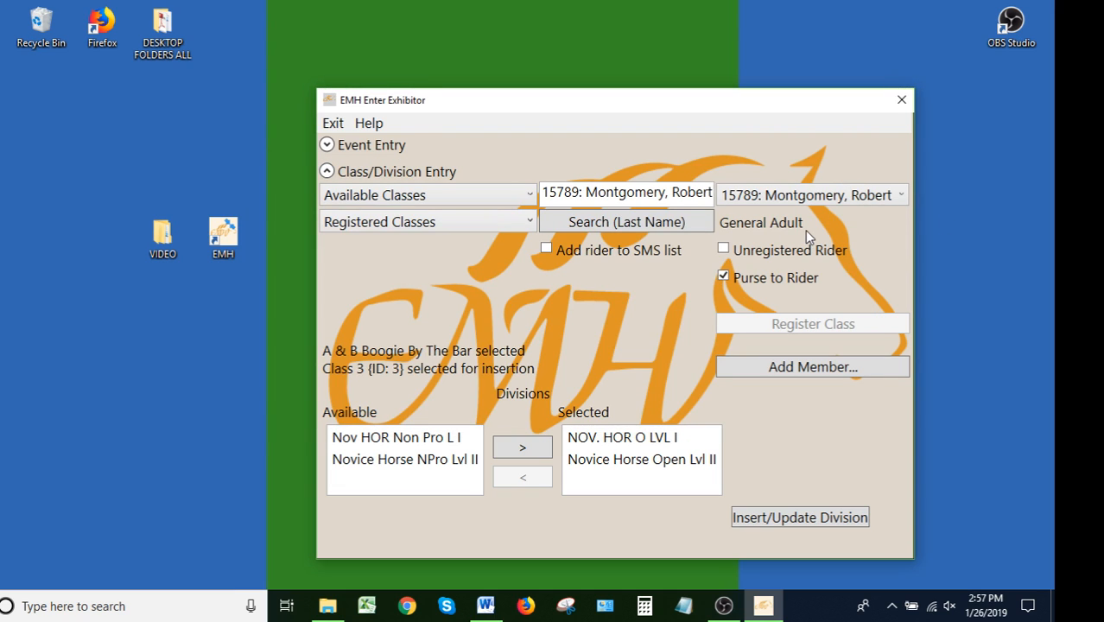
Register the selected divisions and acknowledge the eligibility warning and confirmation
left_click(805, 522)
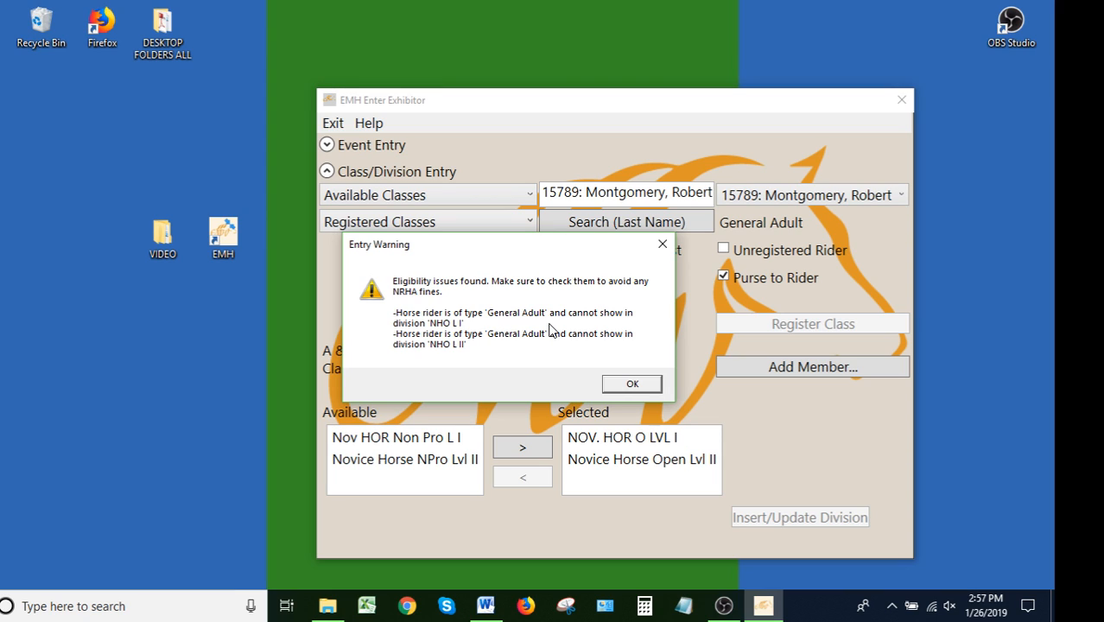
left_click(612, 388)
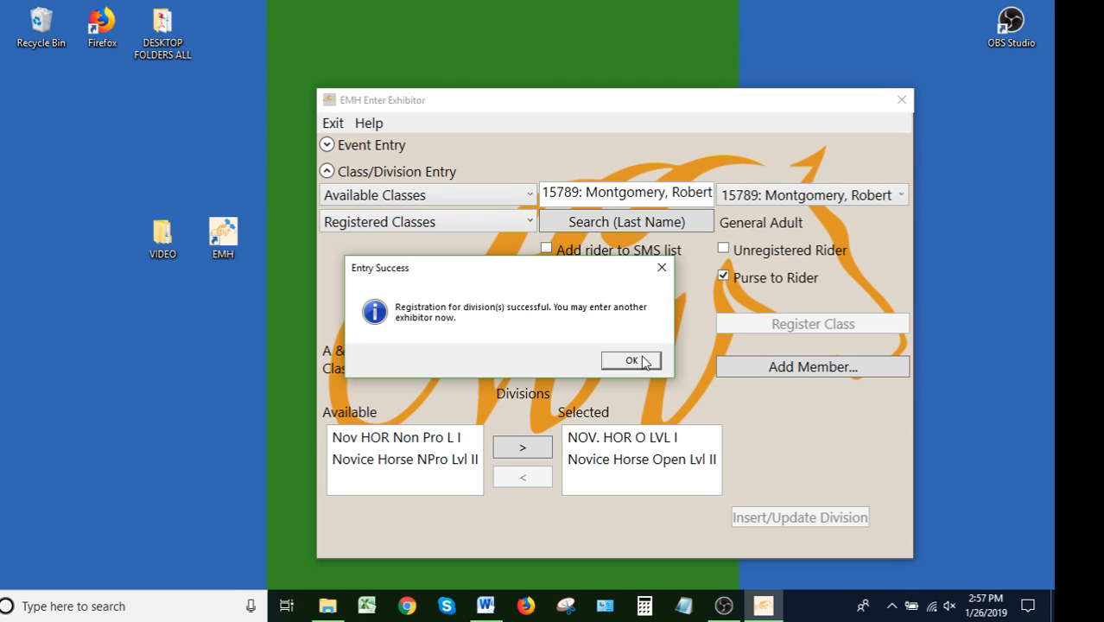
left_click(642, 362)
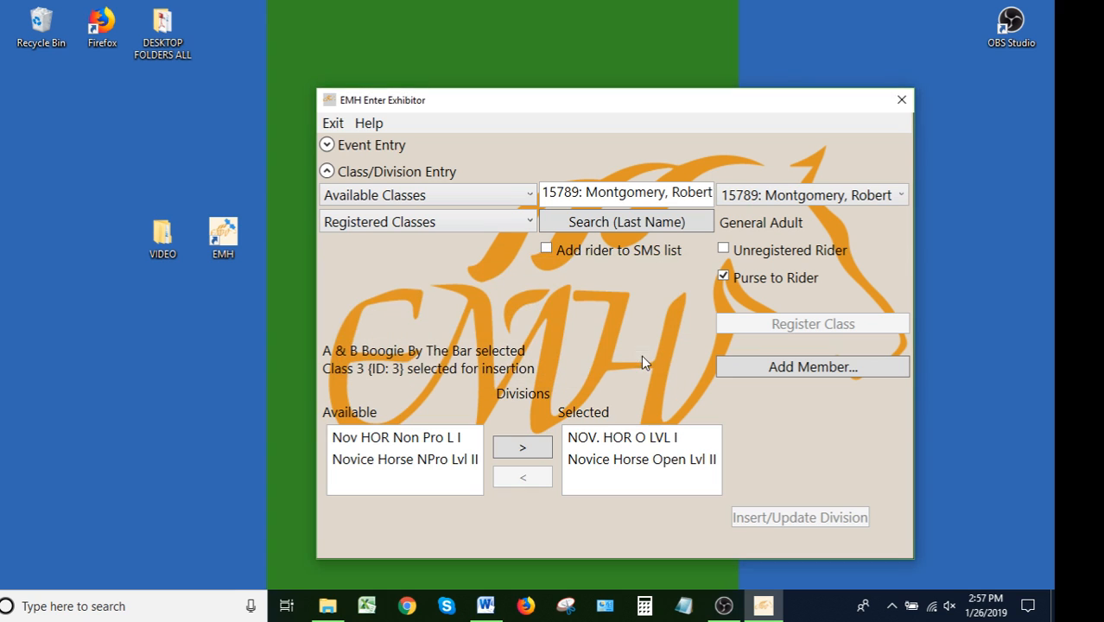
Exit the Enter Exhibitor window back to the main menu
left_click(327, 145)
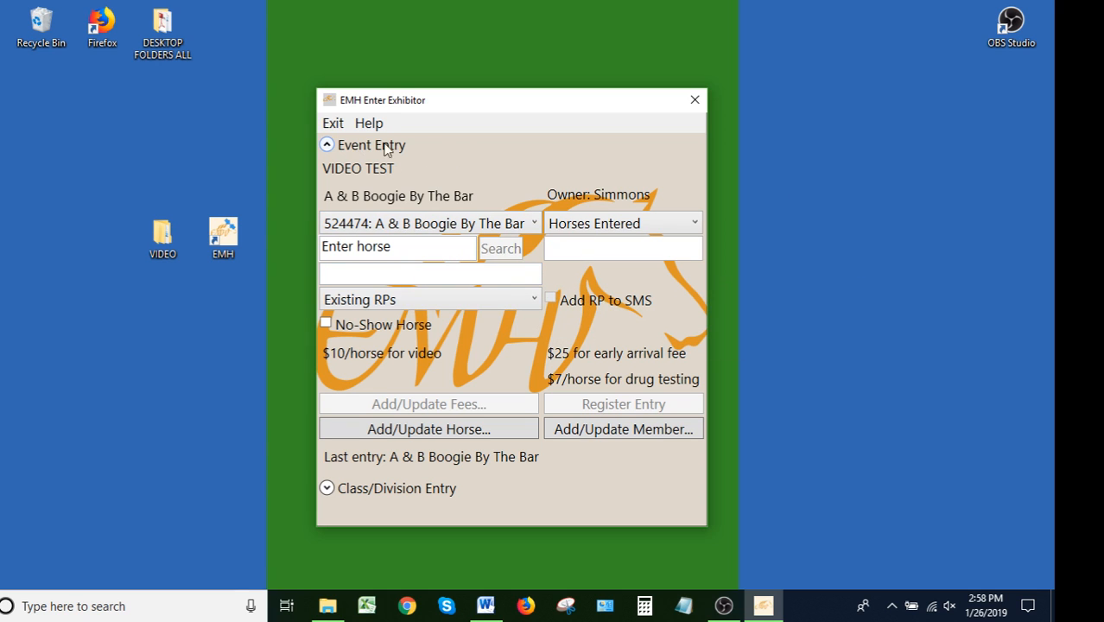
left_click(332, 124)
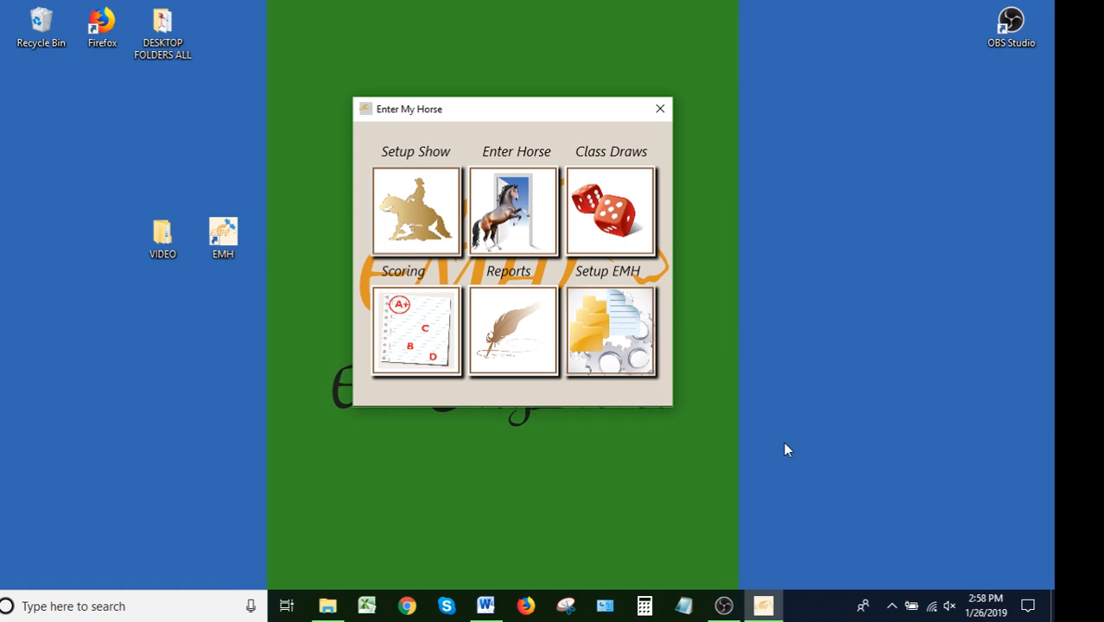
left_click(724, 605)
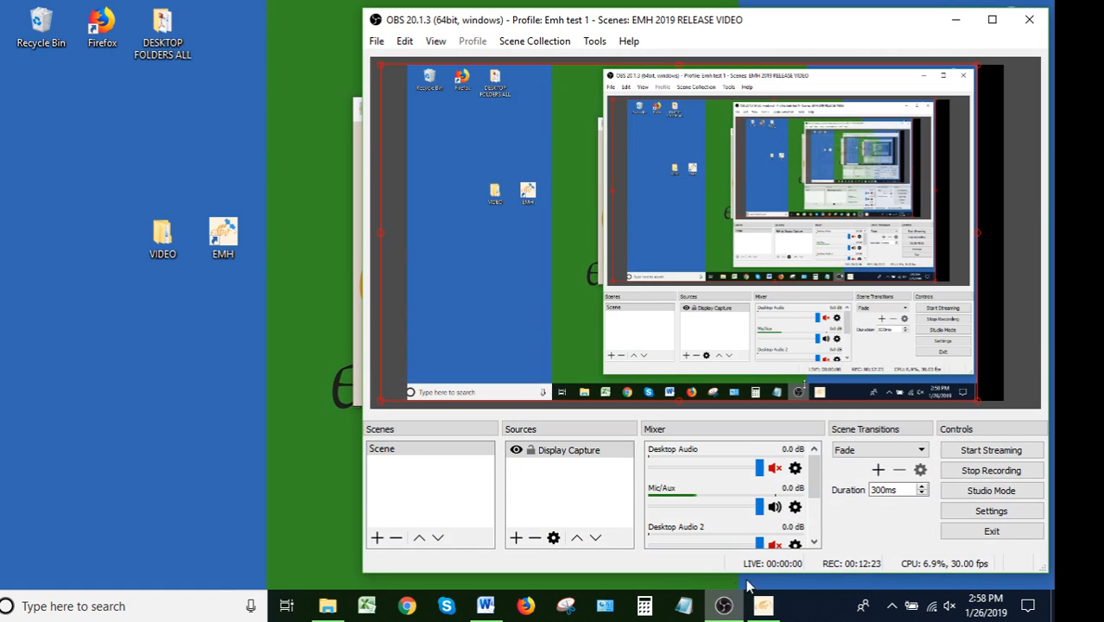